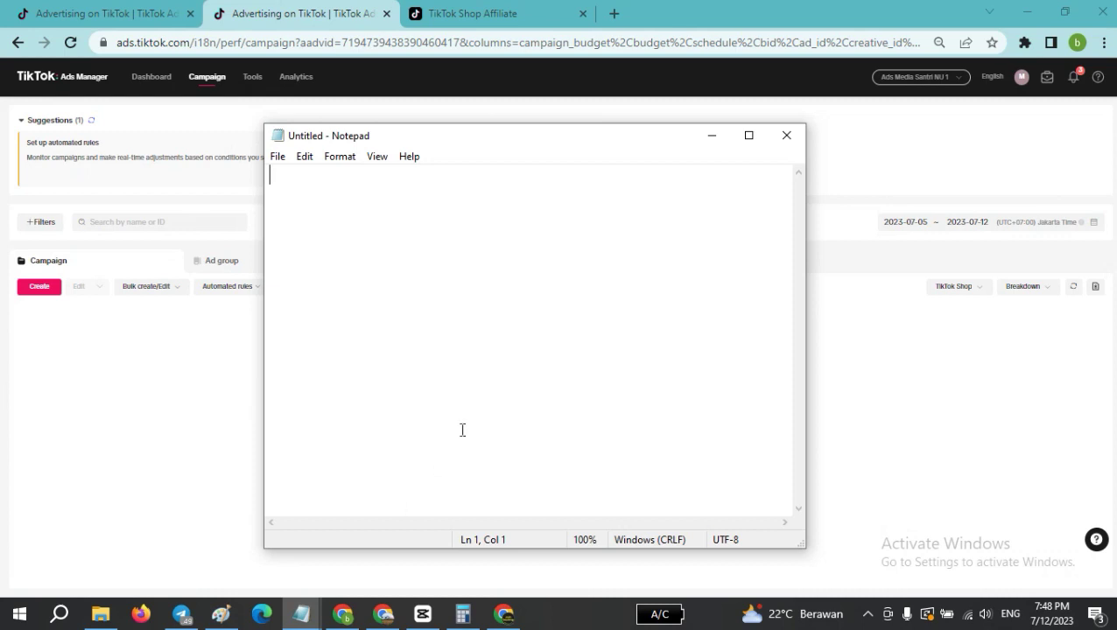
Look over the recommended creators' scores and follower counts on the TikTok Shop Affiliate Beranda page.
click(484, 13)
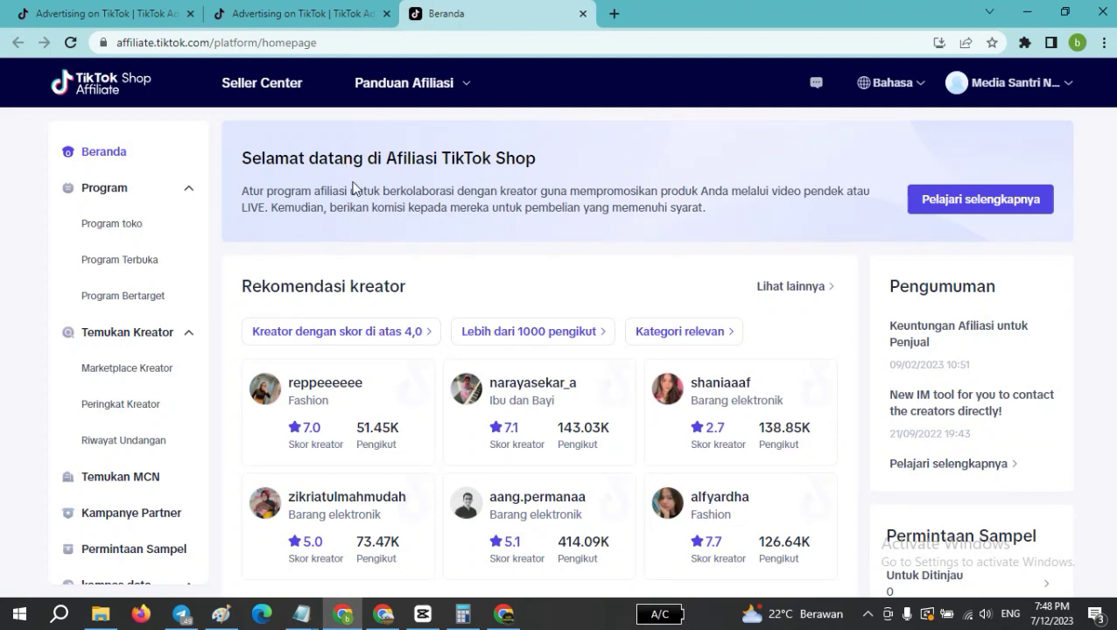
scroll(333, 237, down, 1)
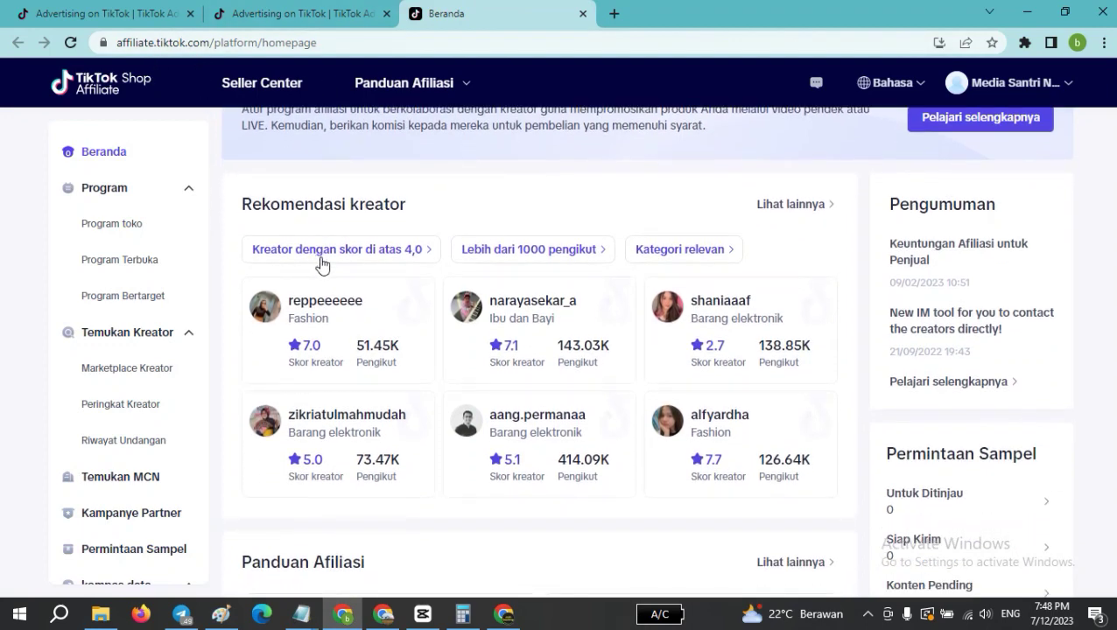
scroll(410, 315, down, 3)
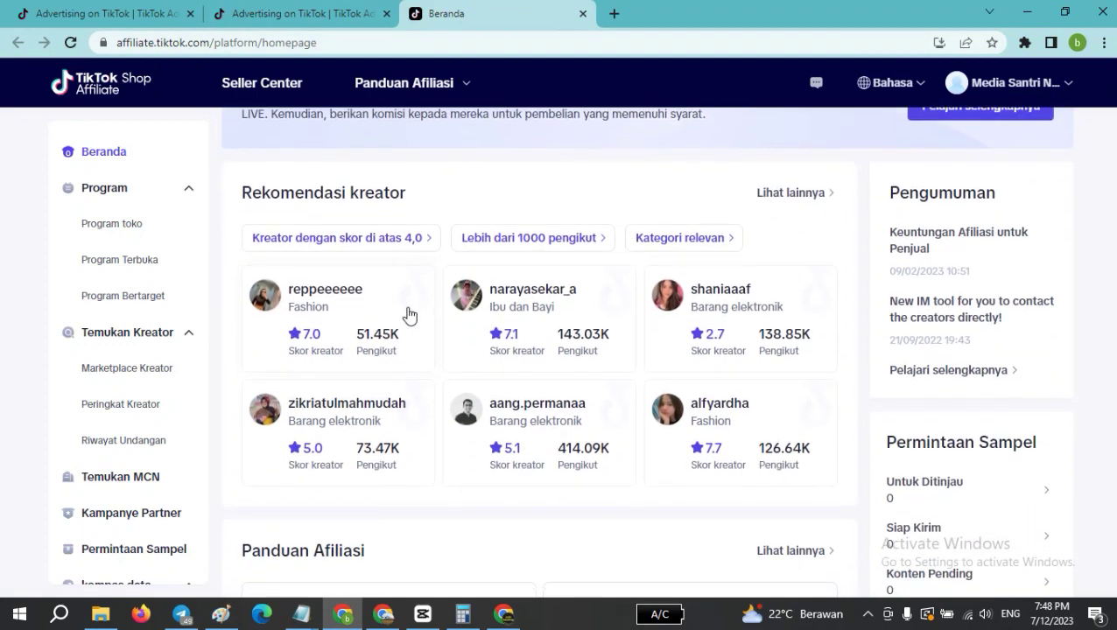
scroll(379, 304, up, 2)
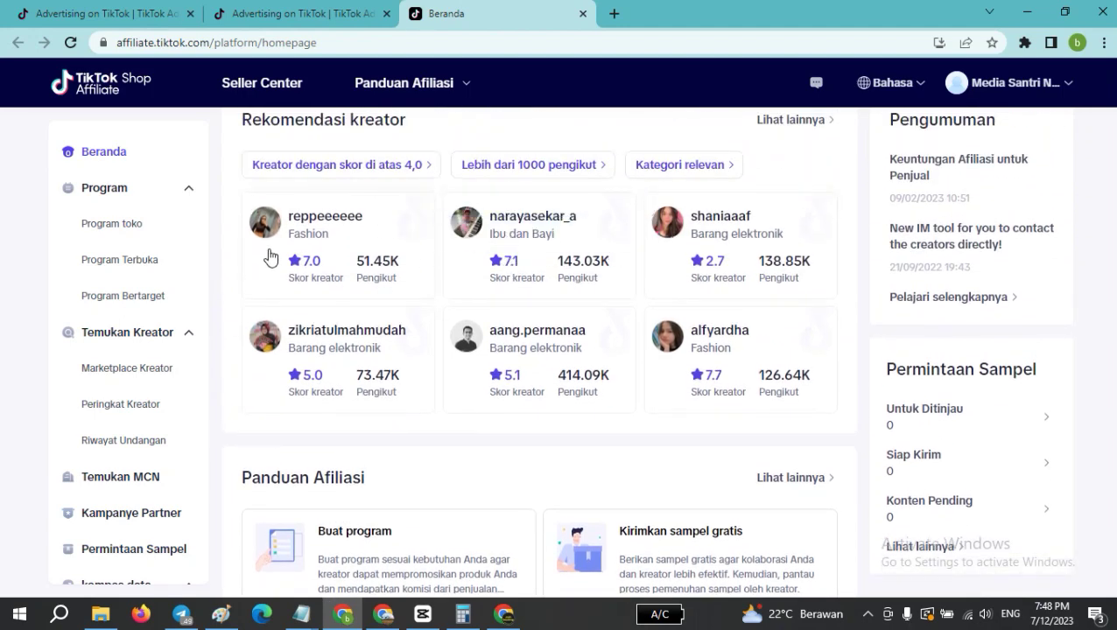
scroll(347, 307, down, 2)
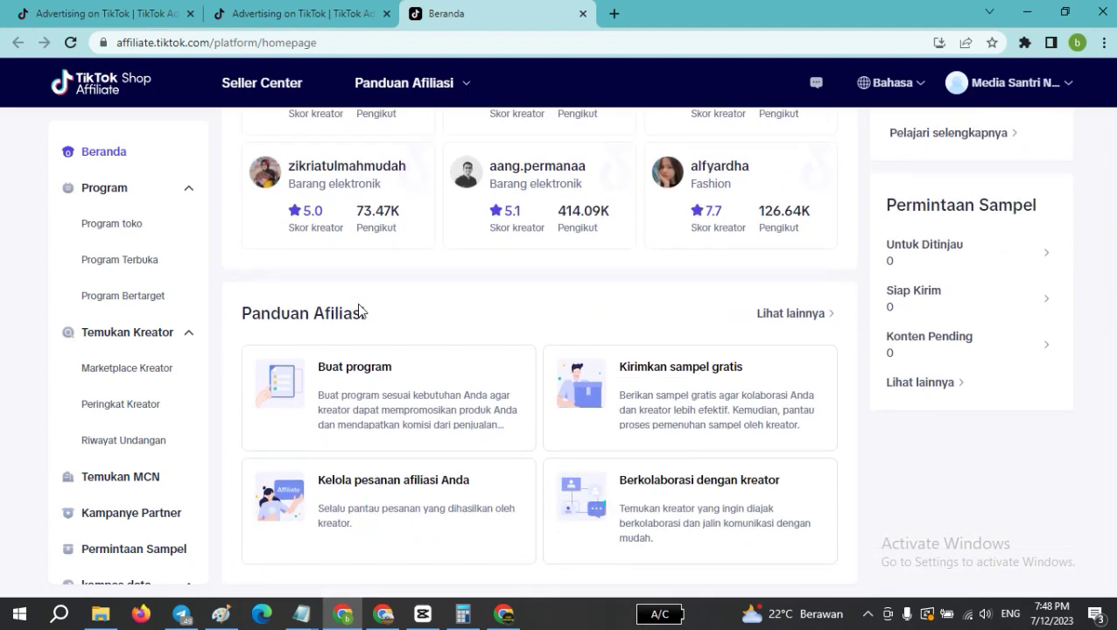
scroll(373, 308, up, 1)
scroll(377, 312, down, 1)
scroll(332, 344, up, 2)
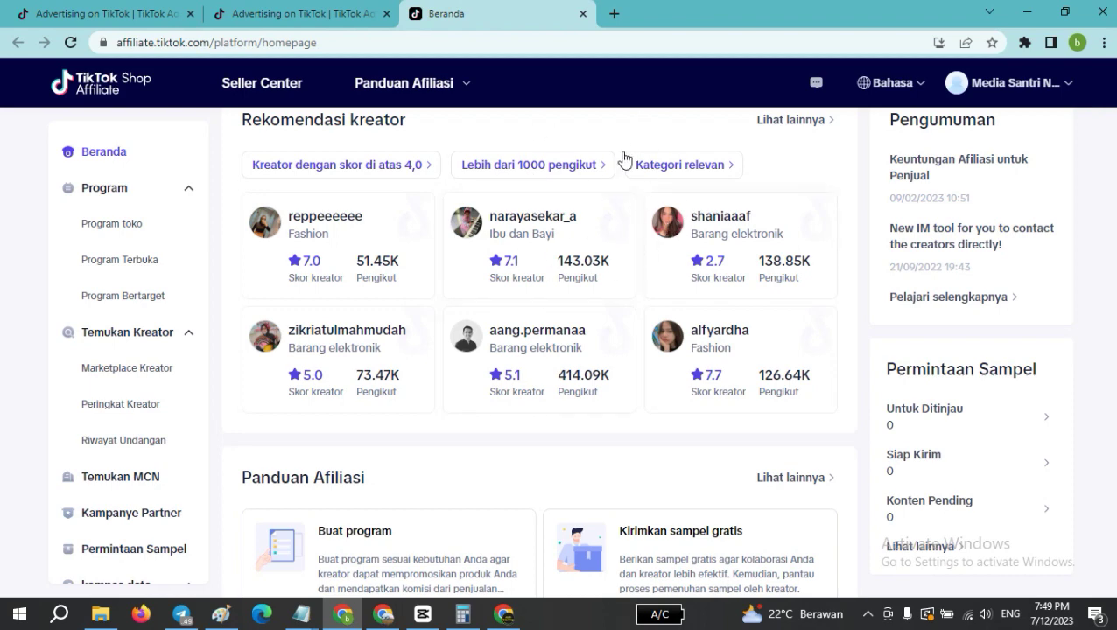
mouse_move(500, 288)
Go through Program Terbuka and Program Bertarget to reach the Temukan MCN agency list.
click(133, 271)
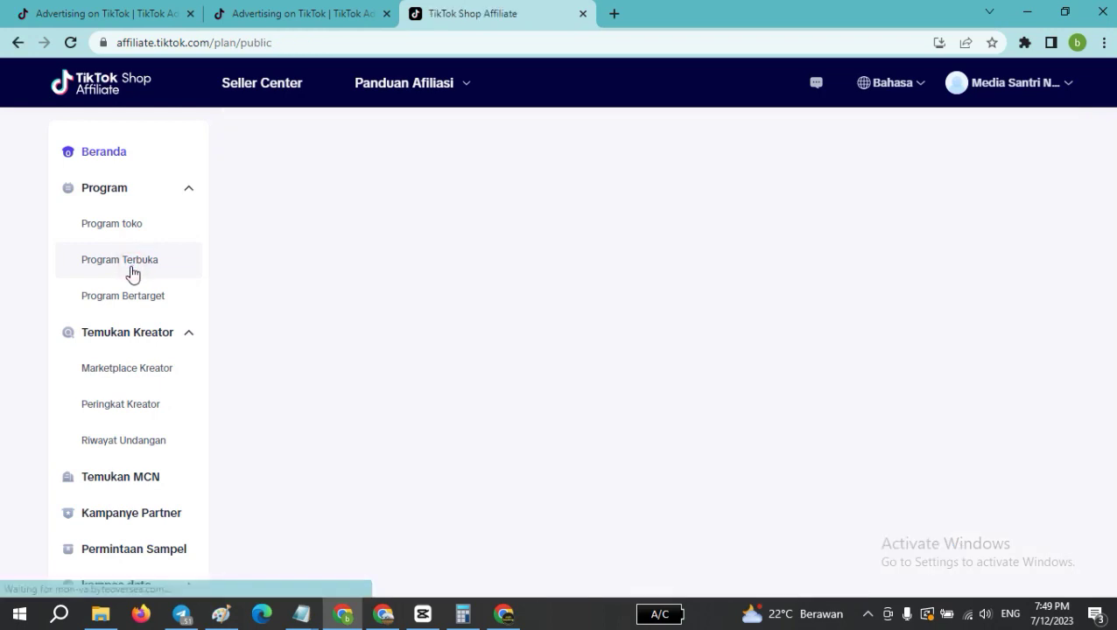
click(130, 296)
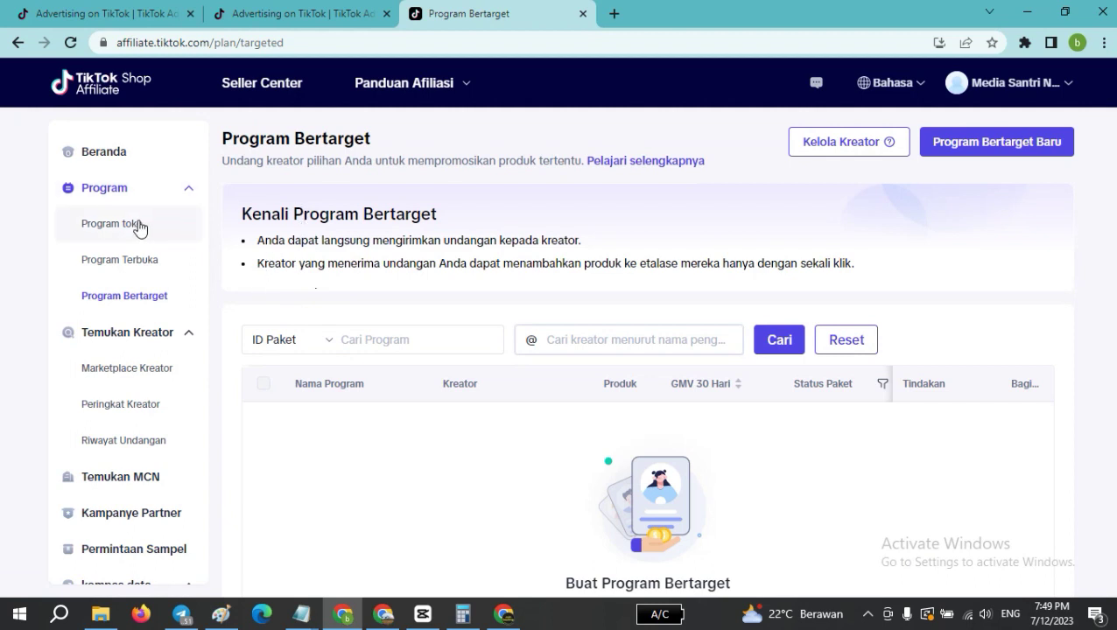
scroll(156, 414, down, 1)
click(93, 401)
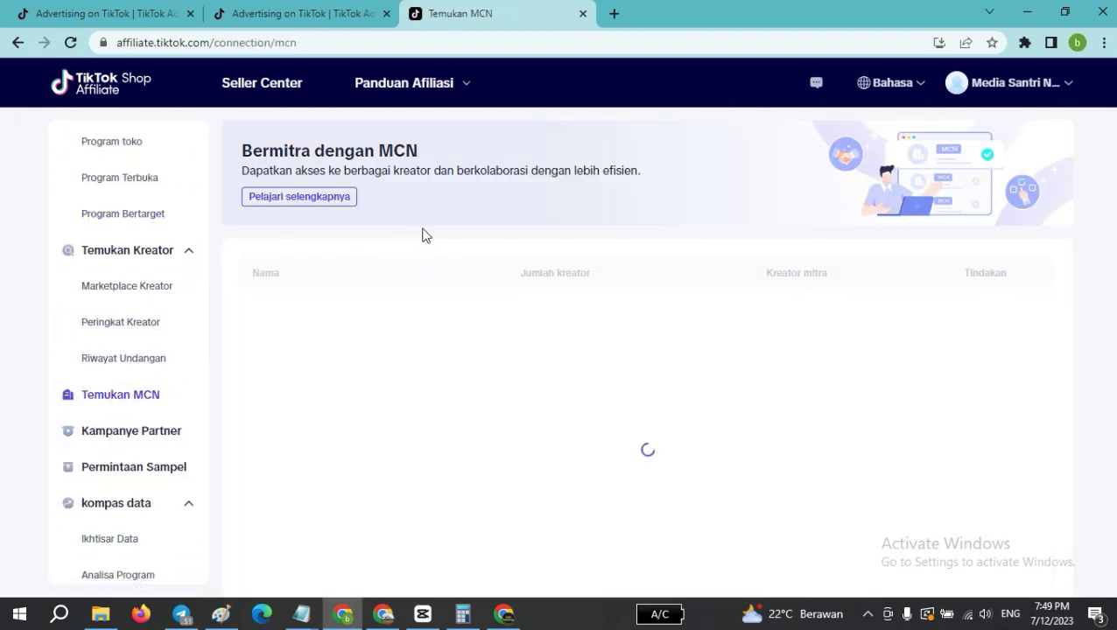
Scroll the MCN table to compare agencies' creator counts and monthly sales.
scroll(433, 234, down, 1)
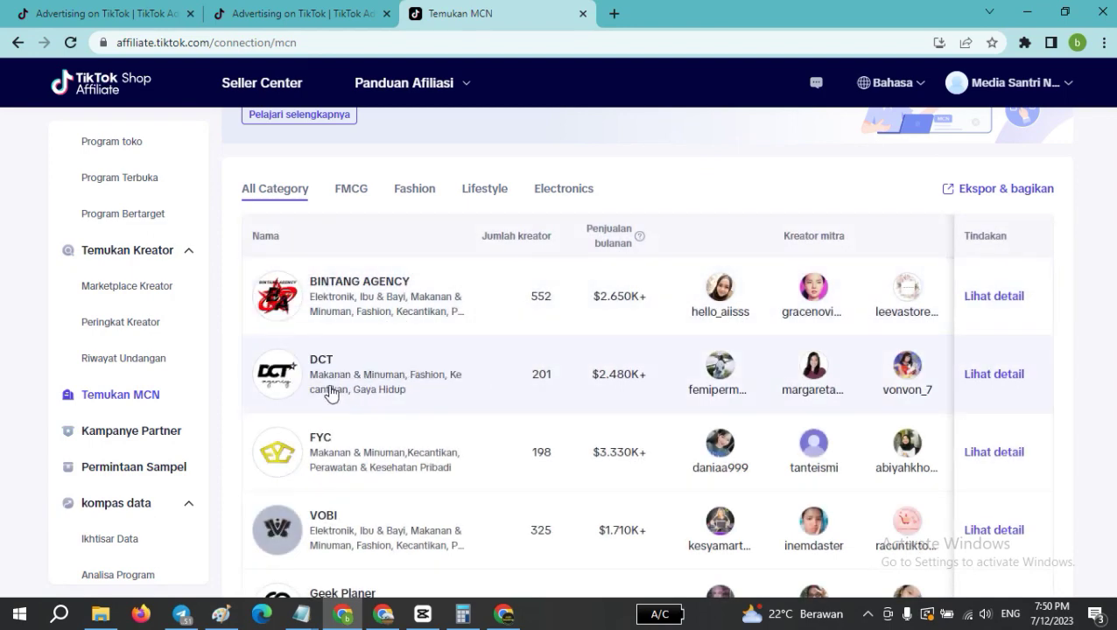
scroll(368, 372, down, 2)
scroll(358, 297, up, 1)
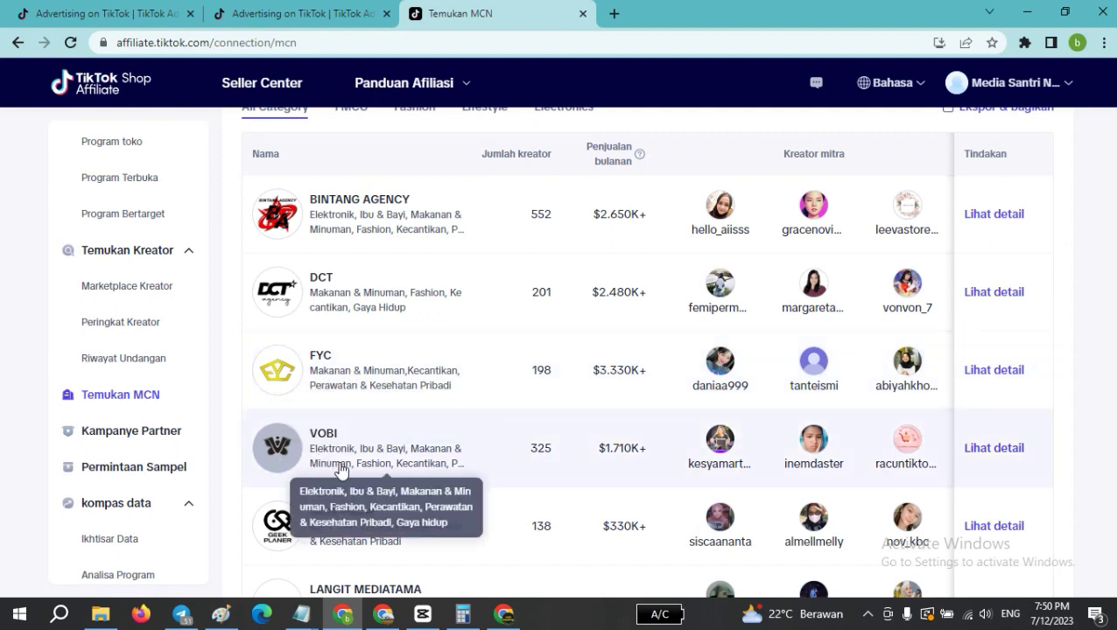
scroll(319, 460, down, 1)
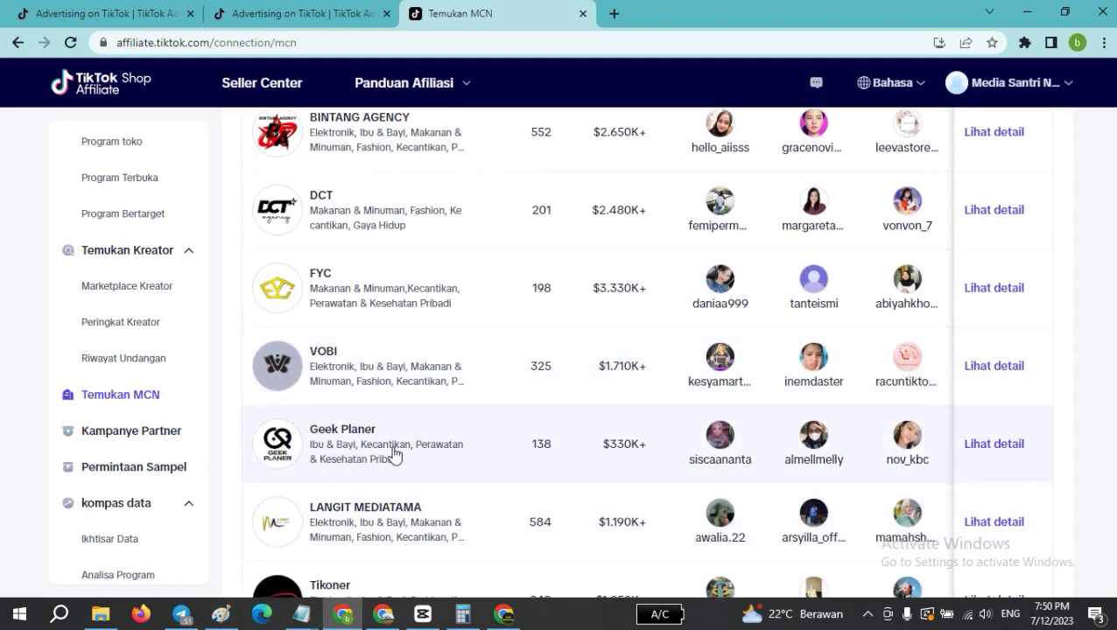
scroll(430, 330, down, 1)
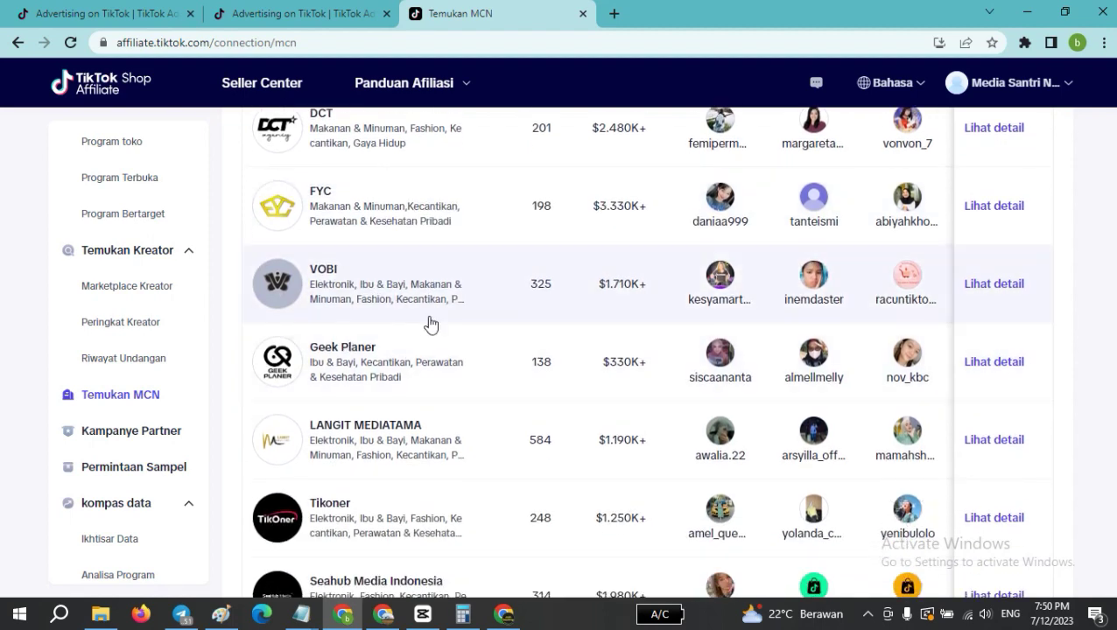
scroll(402, 331, up, 3)
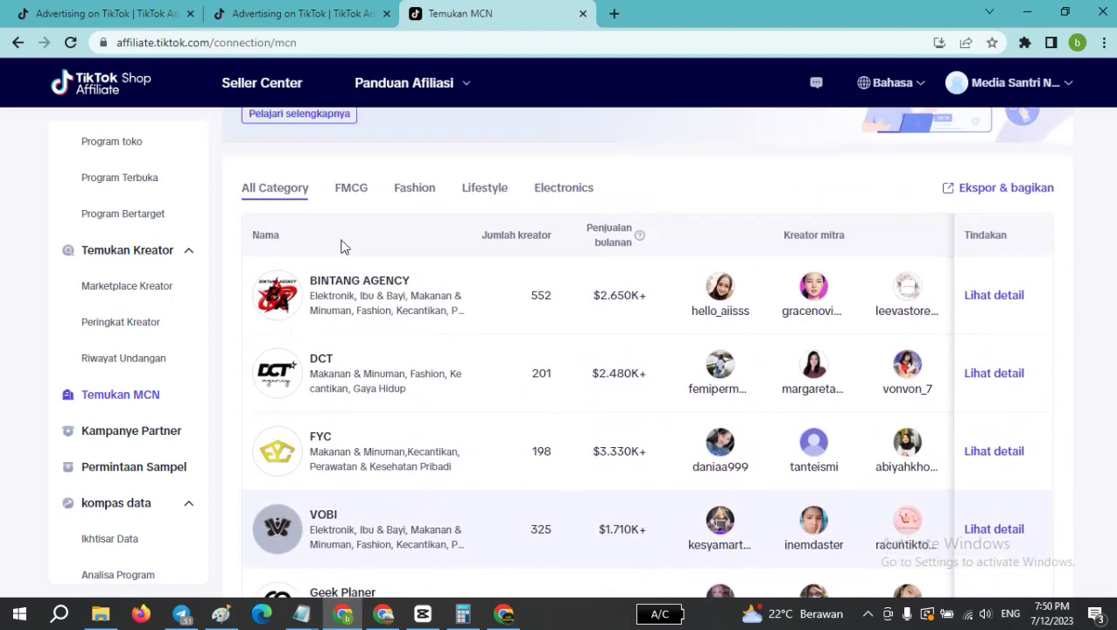
scroll(374, 382, down, 3)
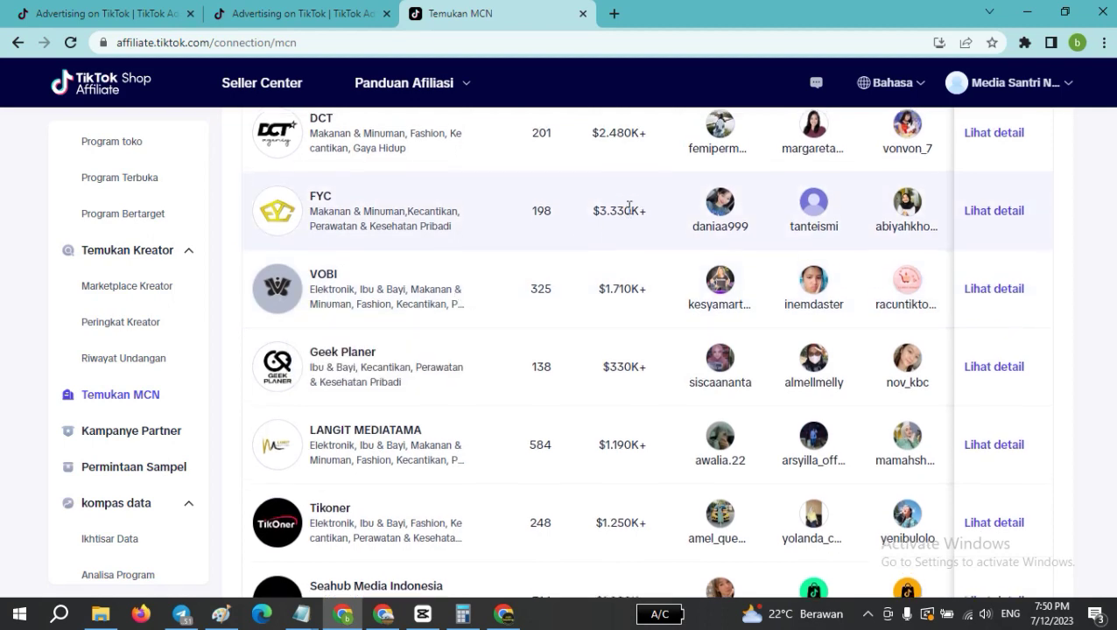
scroll(604, 228, up, 3)
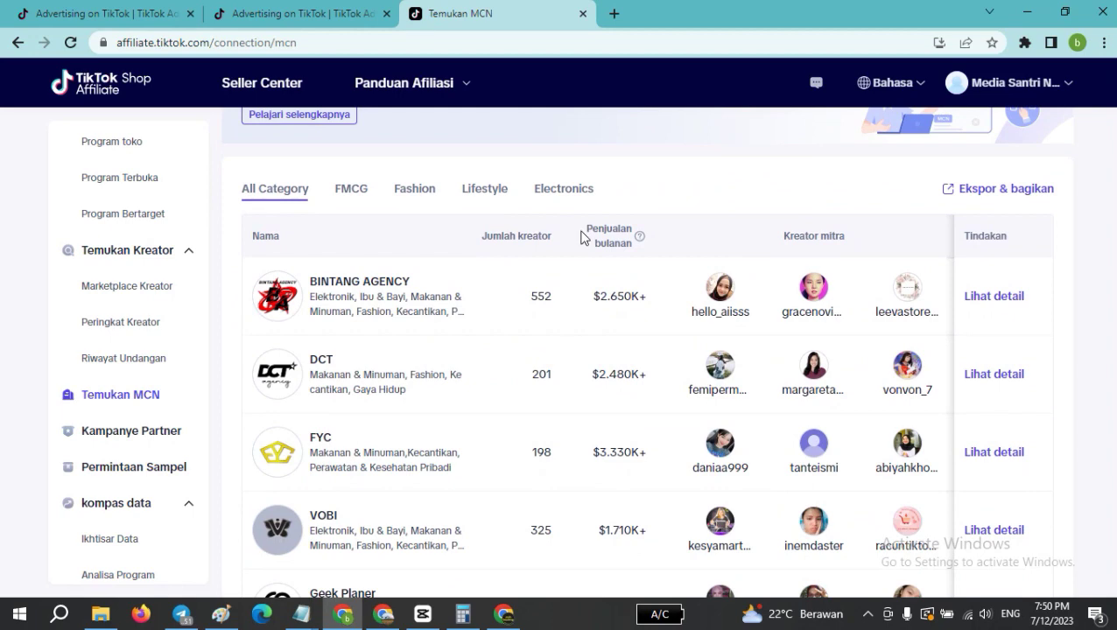
scroll(606, 239, up, 1)
scroll(607, 241, down, 1)
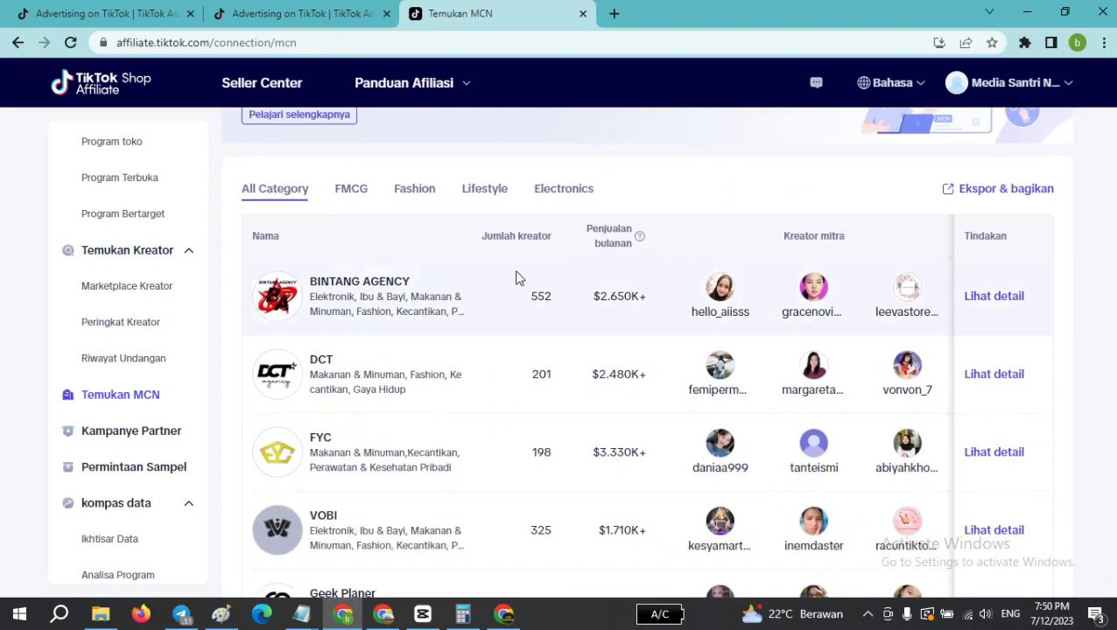
scroll(505, 267, up, 1)
scroll(497, 277, up, 1)
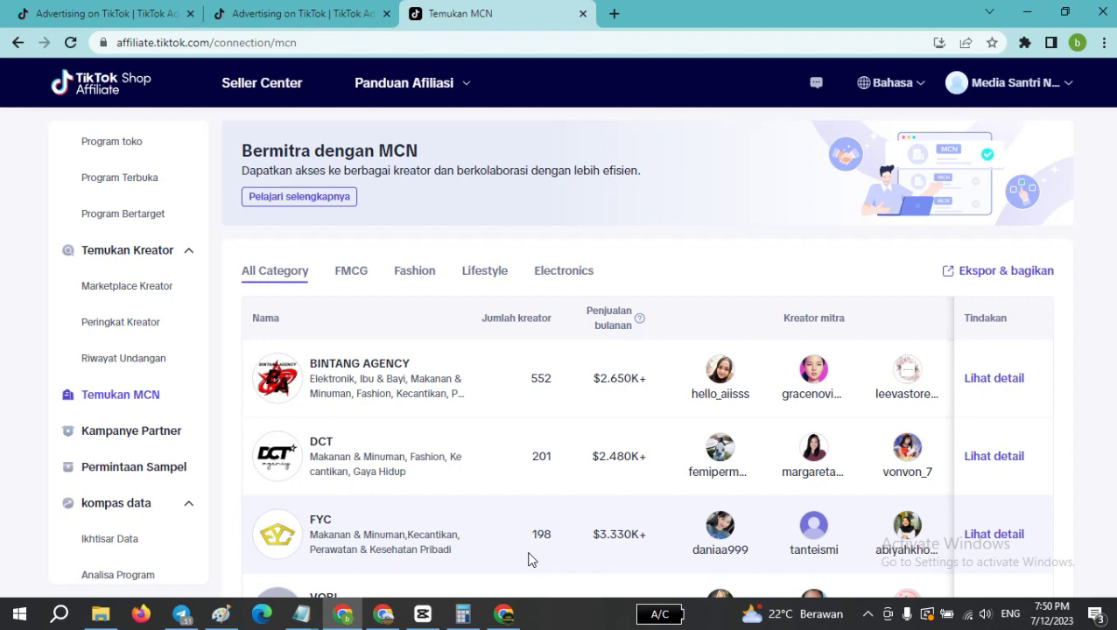
Open the top-ranked Coolvita Collagen bundle's product detail page in Kalodata.
click(499, 620)
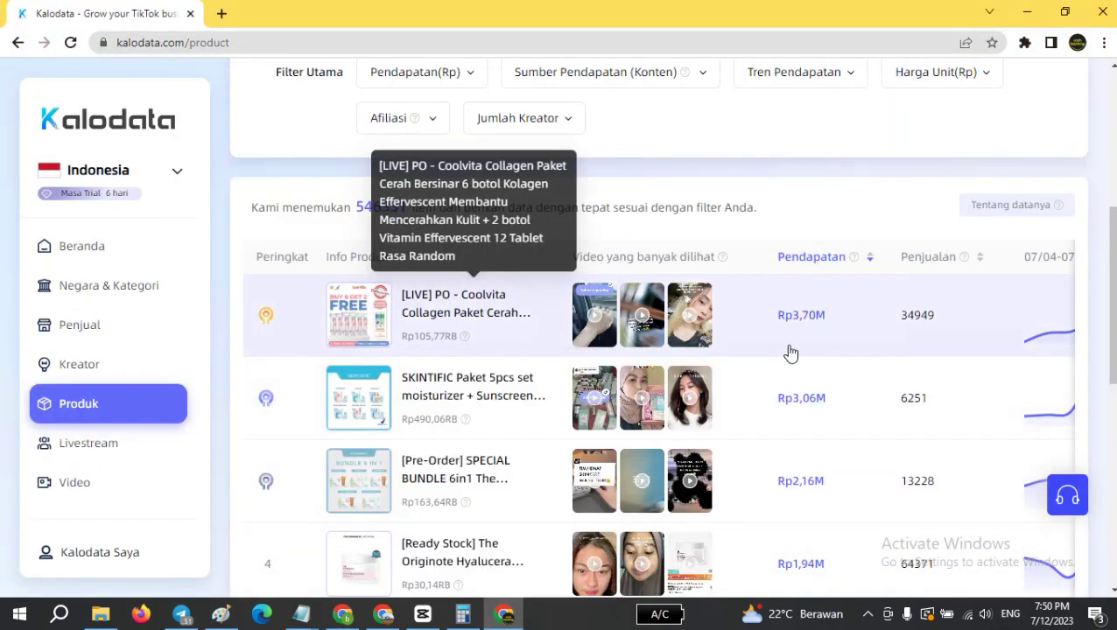
click(482, 313)
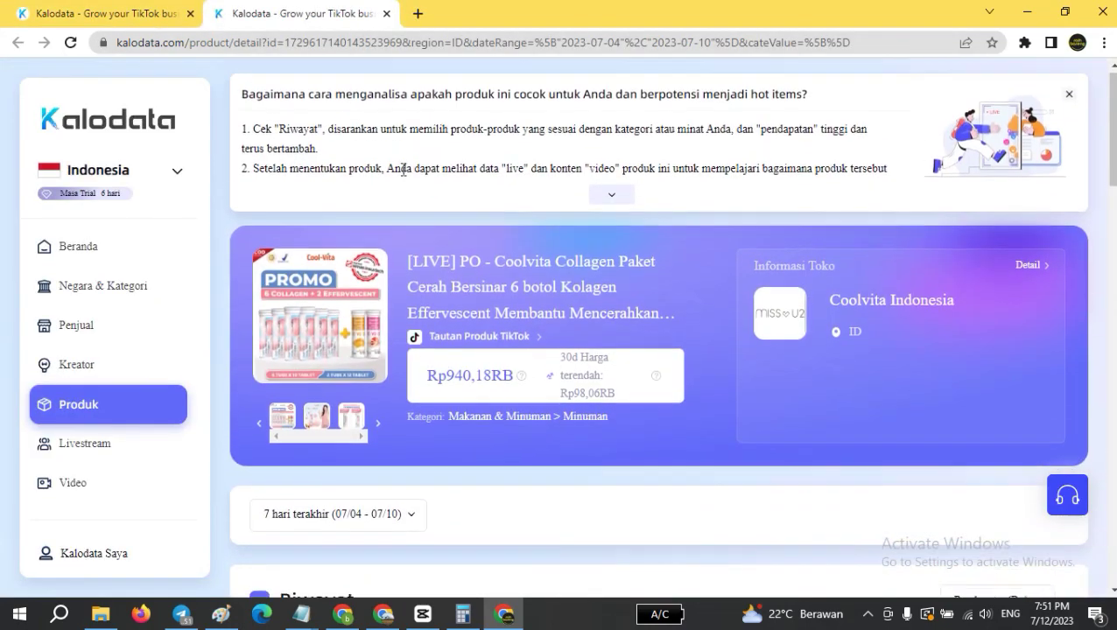
scroll(398, 175, down, 5)
scroll(405, 182, down, 7)
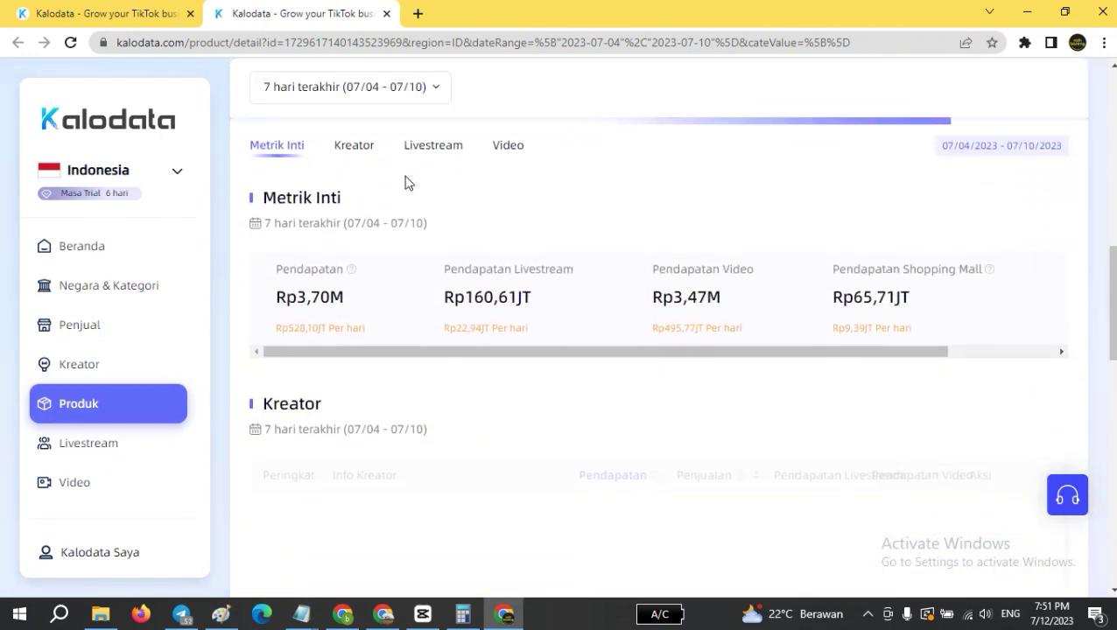
Scroll the product page to review its ranking of top-earning creators.
scroll(405, 188, down, 1)
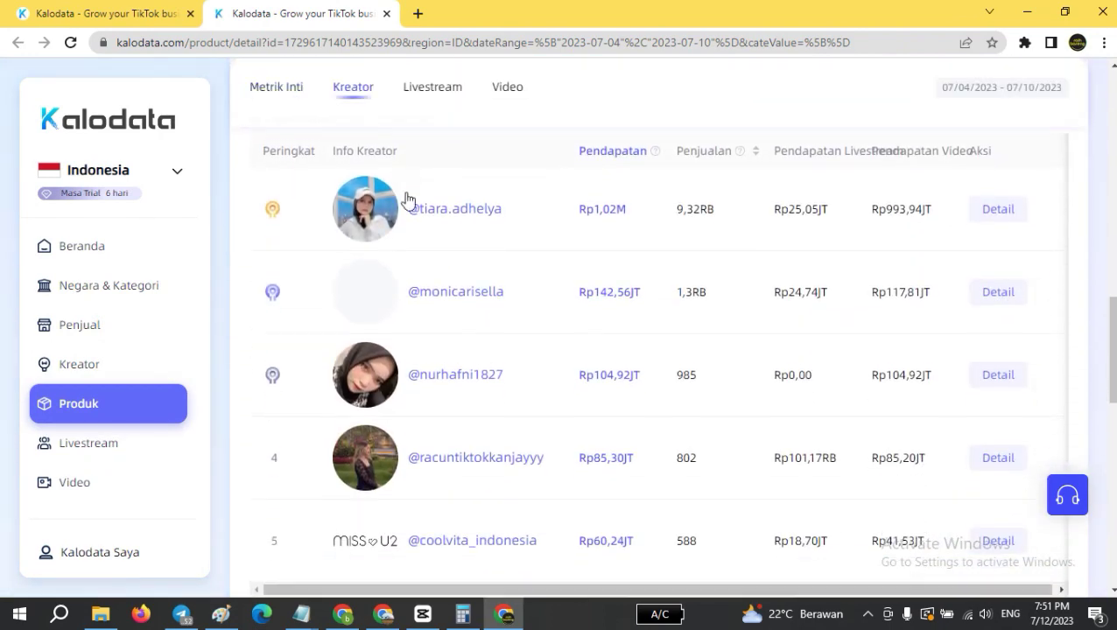
scroll(406, 199, up, 2)
scroll(387, 282, down, 3)
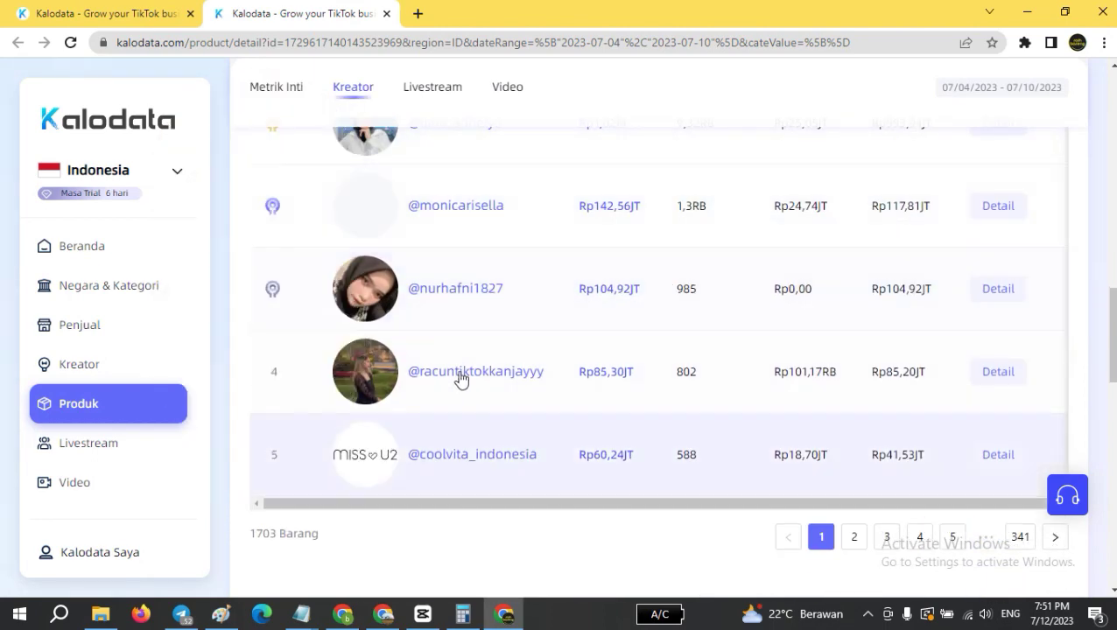
scroll(461, 378, up, 2)
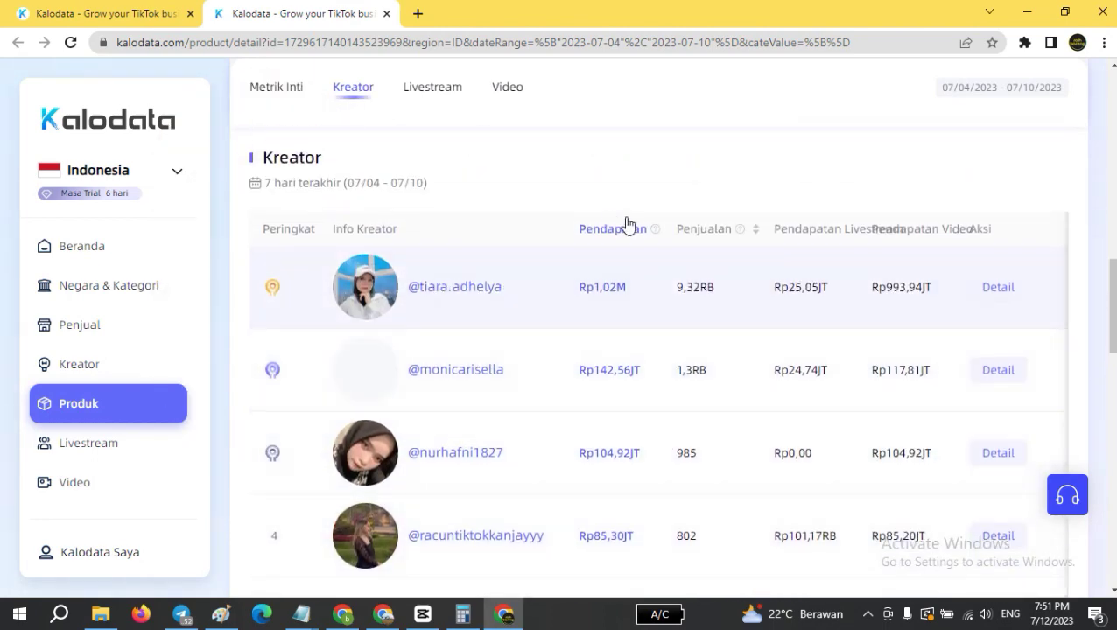
scroll(369, 254, up, 2)
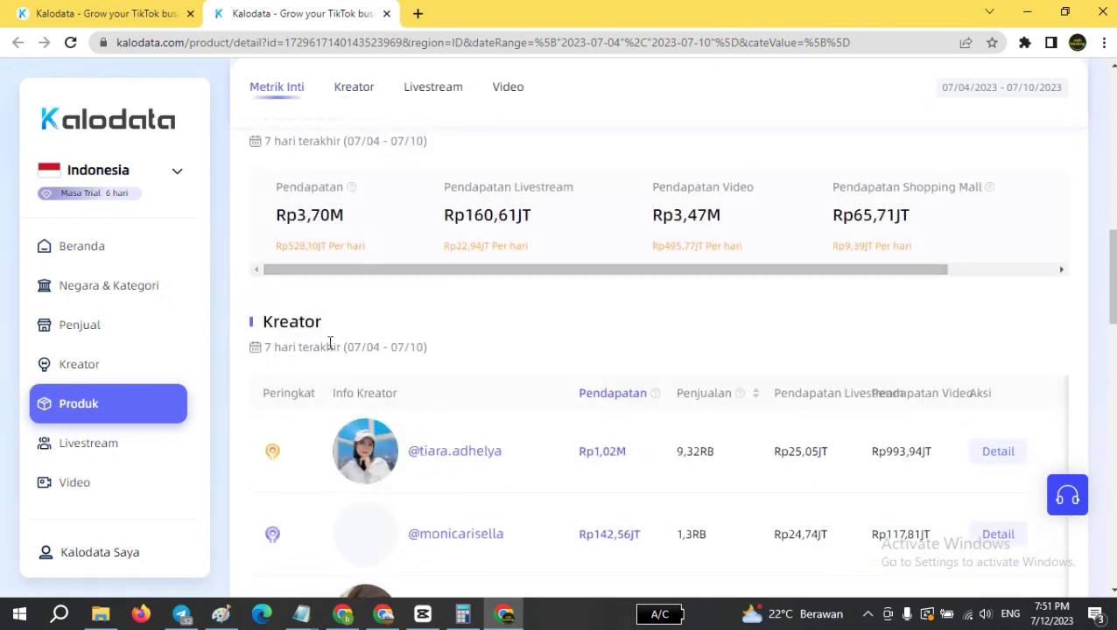
drag(267, 347, 568, 336)
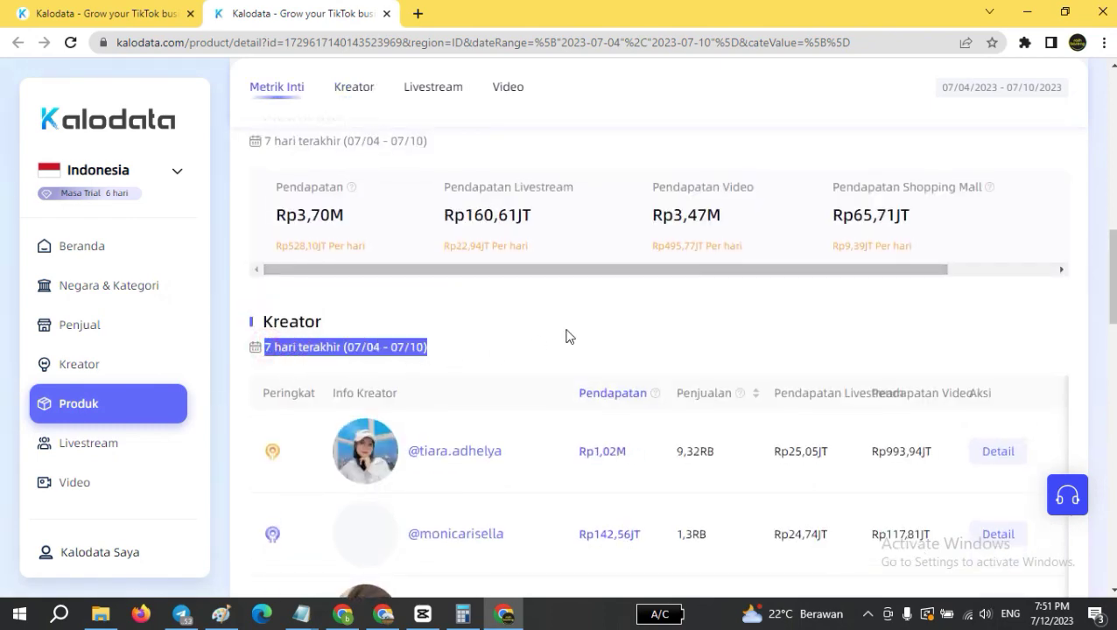
scroll(568, 336, up, 7)
scroll(661, 277, up, 2)
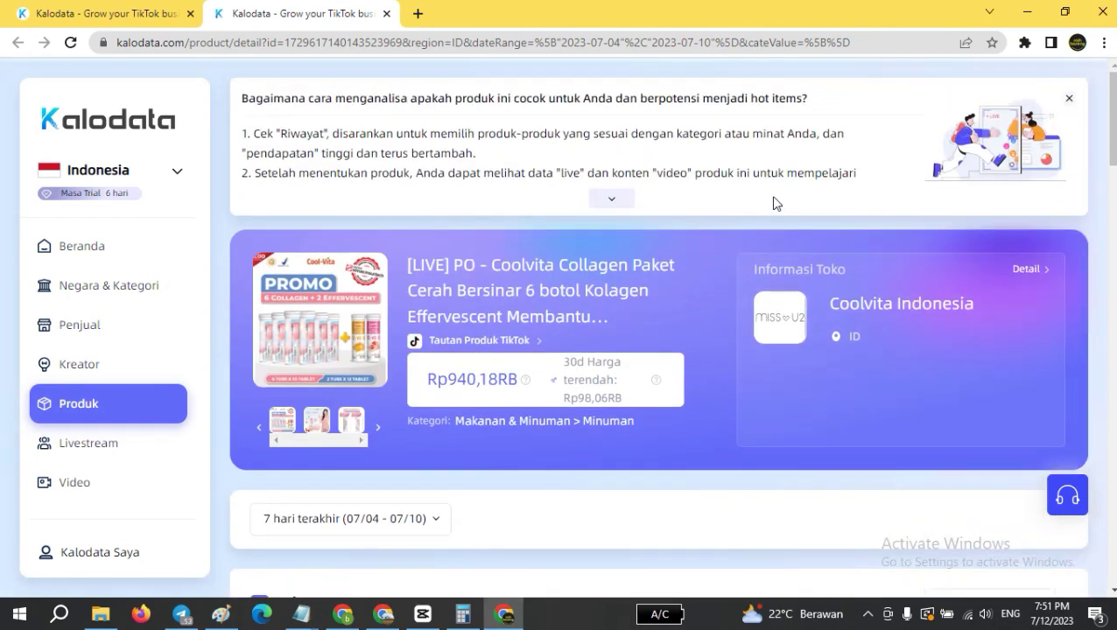
scroll(771, 197, down, 6)
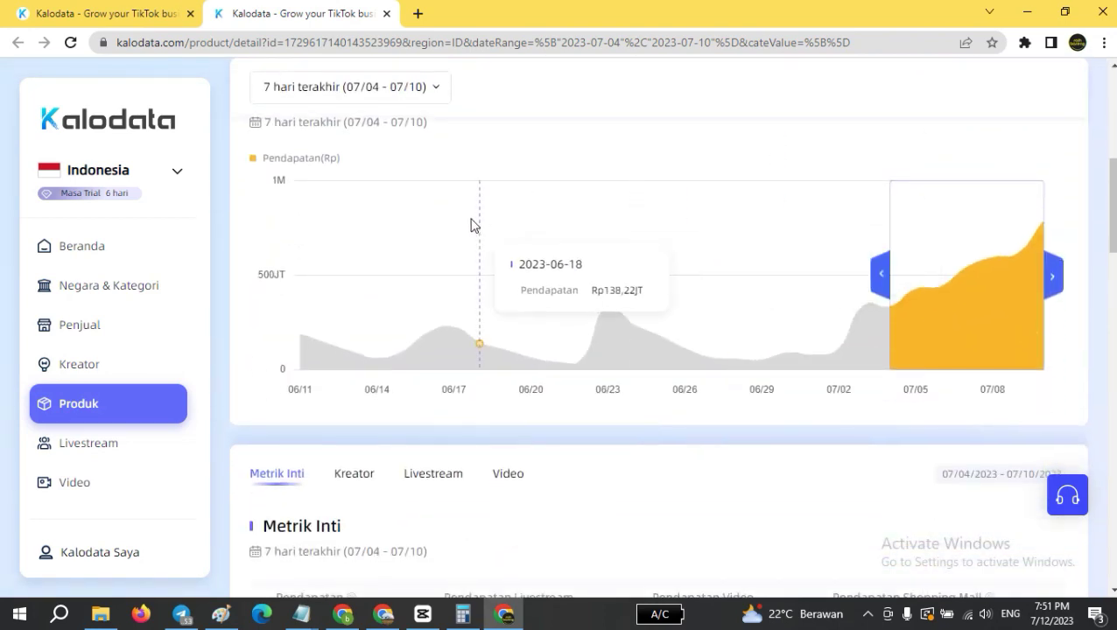
Set the product data range to '30 hari terakhir' (06/11 - 07/10).
click(393, 88)
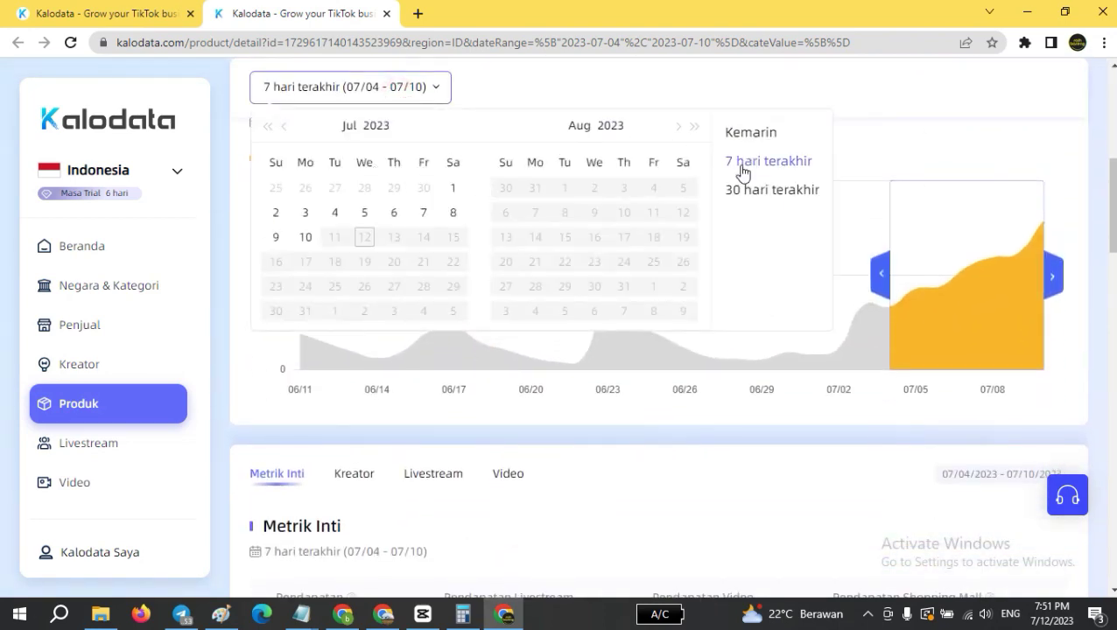
click(735, 180)
scroll(674, 198, down, 5)
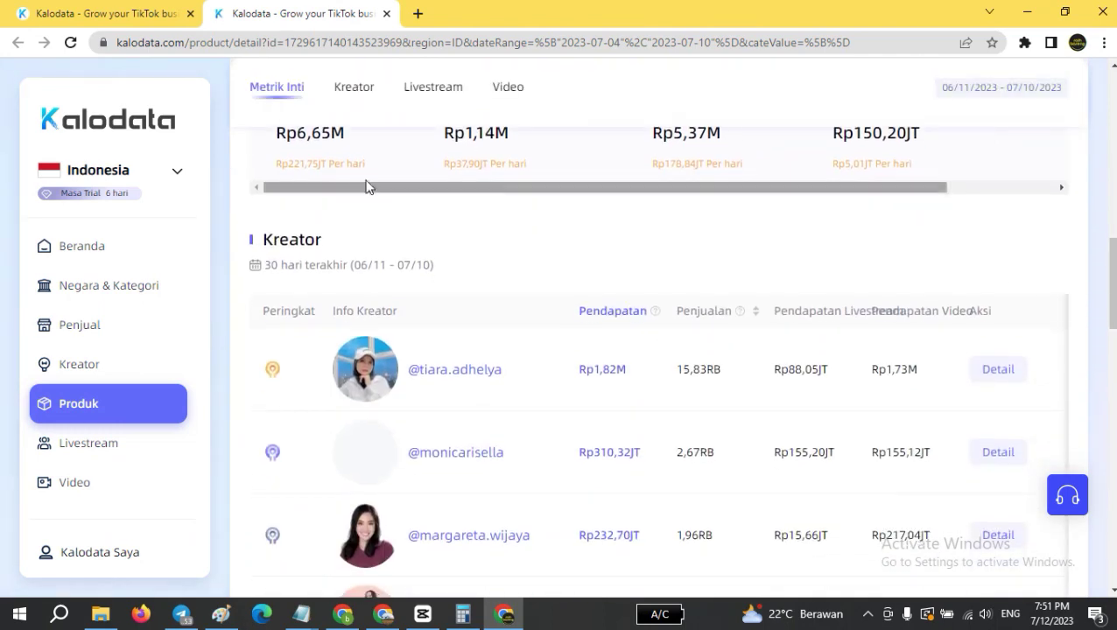
scroll(295, 202, up, 1)
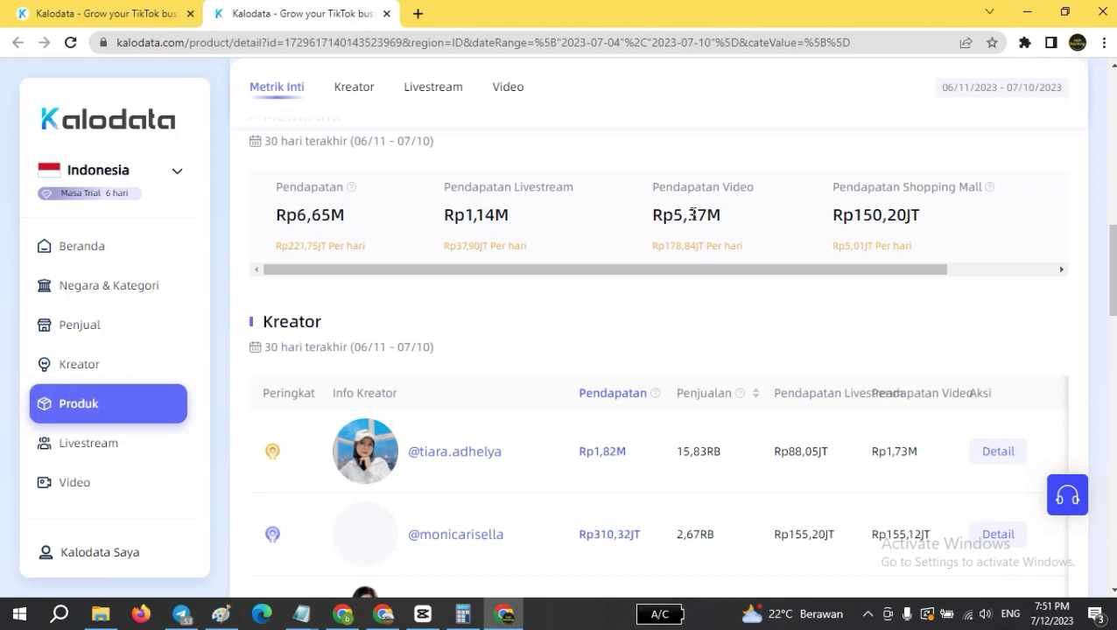
Review the Kreator ranking, led by Rp1,82M from 15,83RB sales, and the Livestream table.
scroll(692, 213, down, 1)
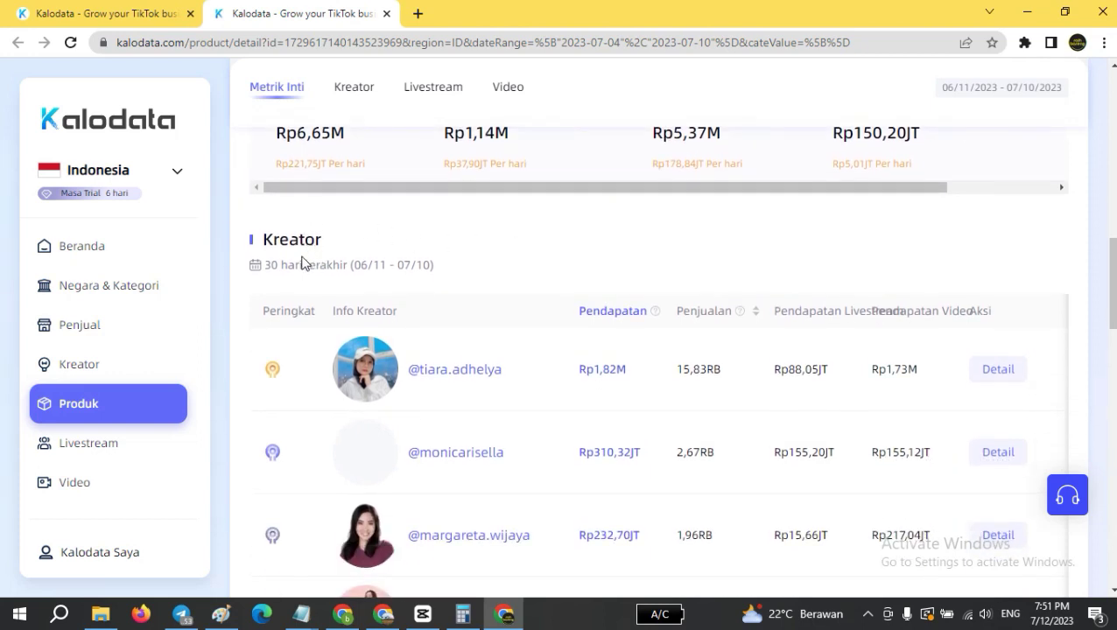
scroll(447, 221, down, 1)
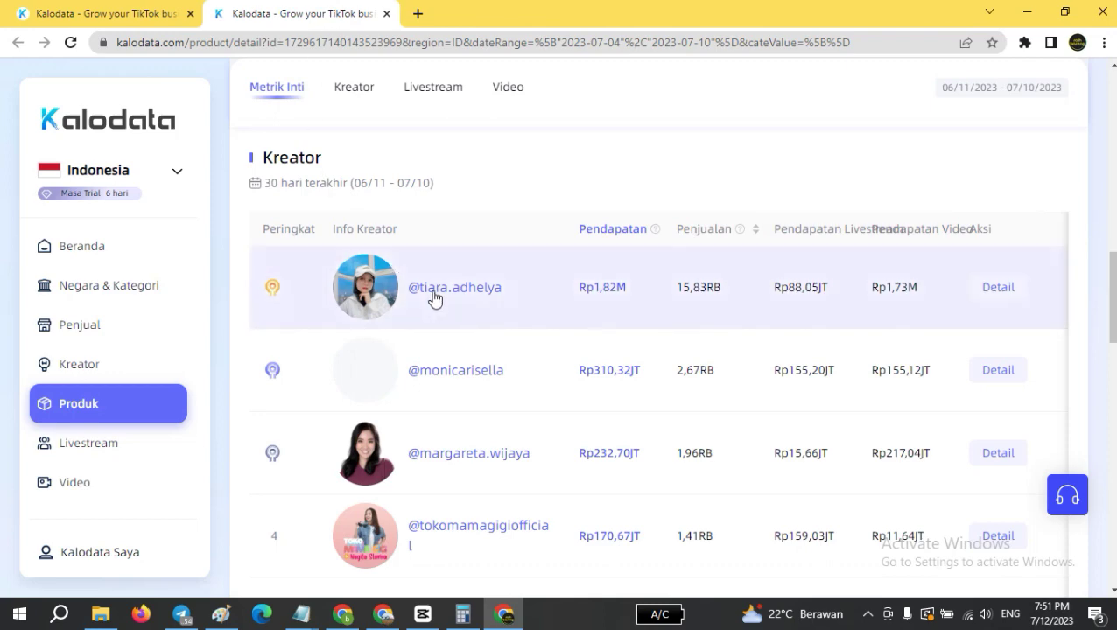
scroll(442, 295, down, 5)
scroll(448, 278, up, 4)
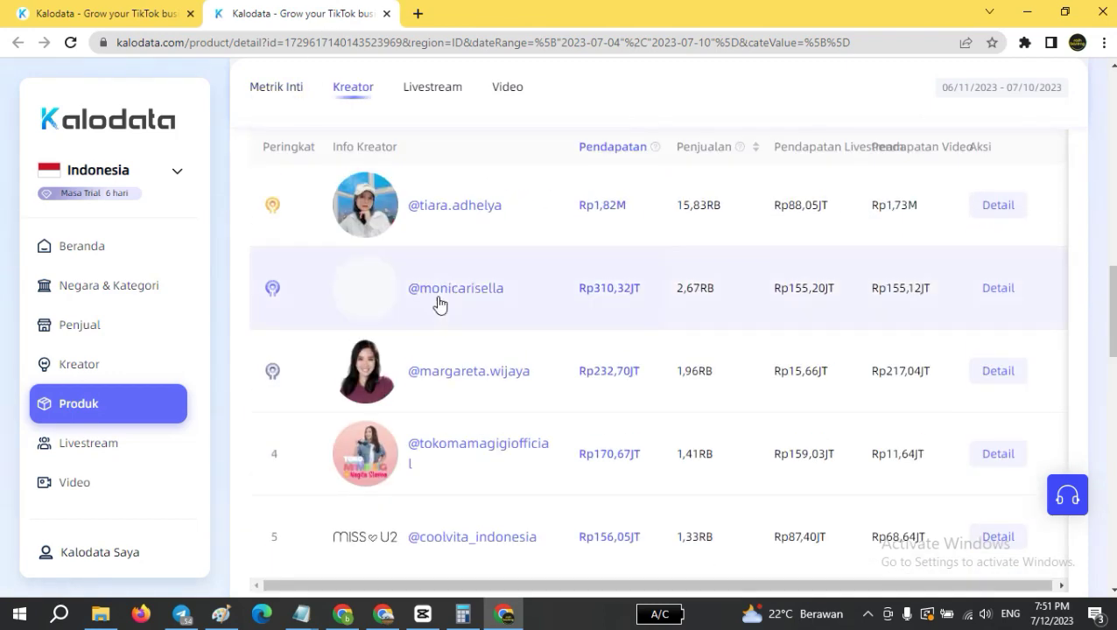
scroll(511, 340, down, 2)
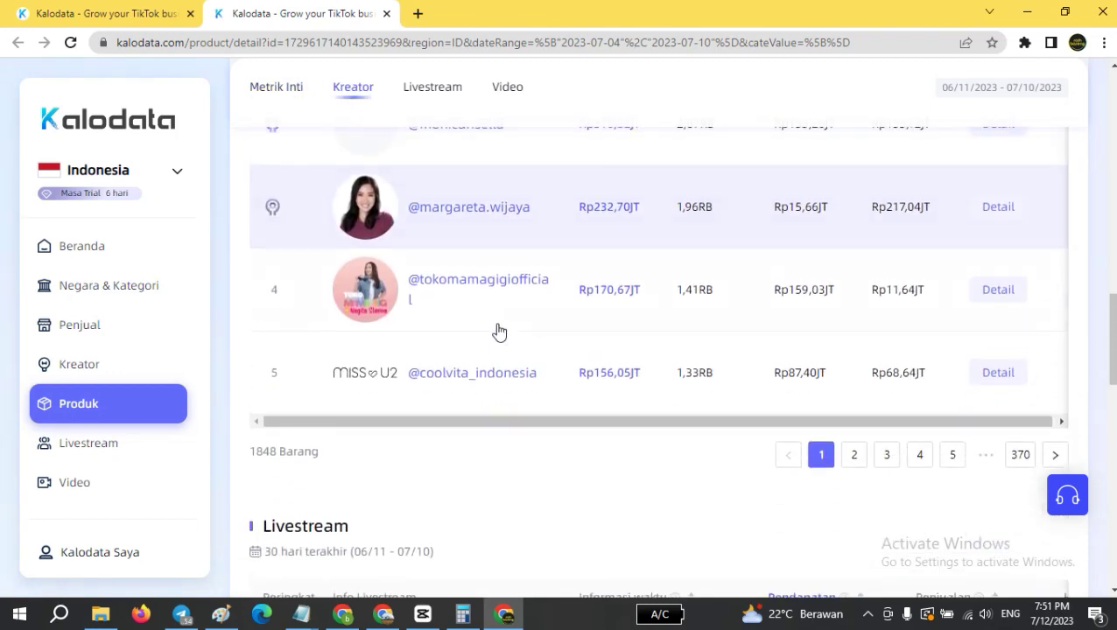
scroll(498, 306, down, 4)
scroll(484, 289, down, 2)
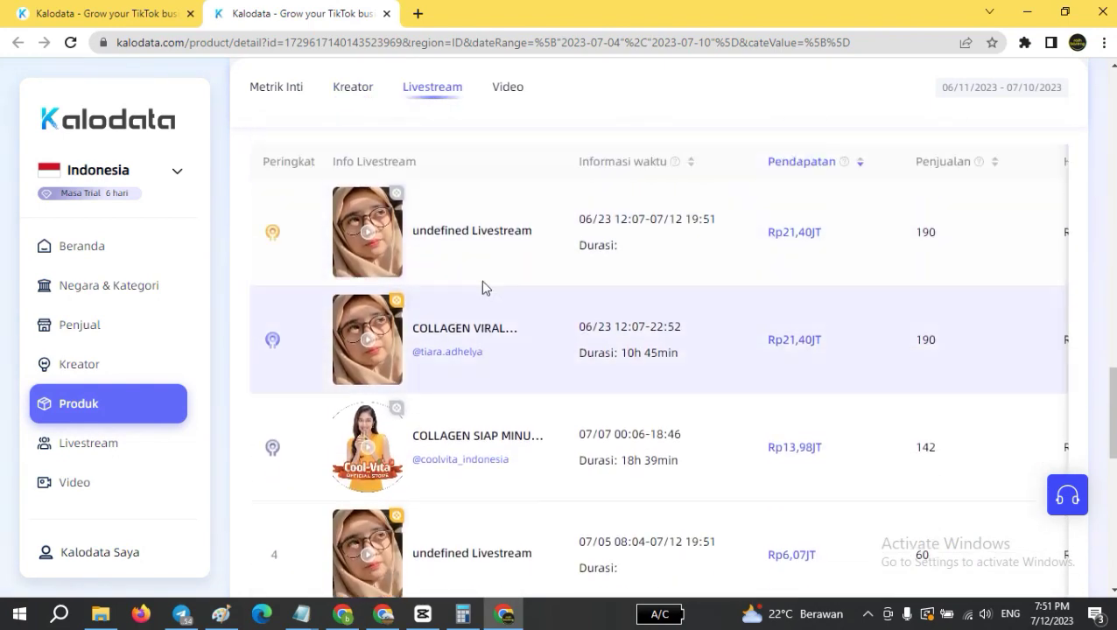
scroll(459, 282, up, 6)
scroll(442, 354, down, 5)
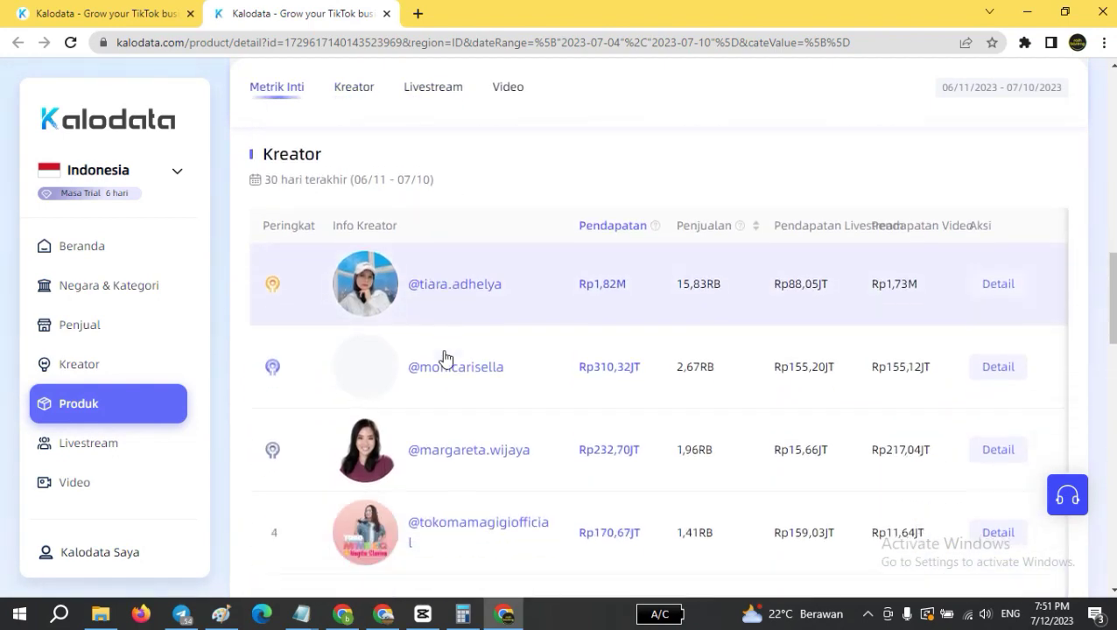
scroll(448, 345, down, 8)
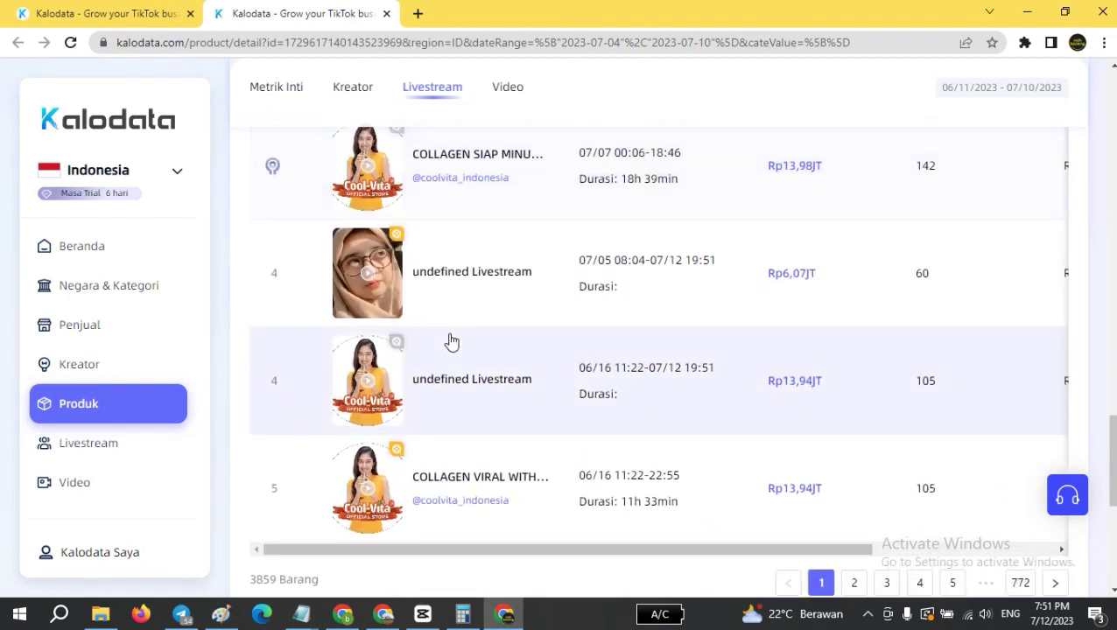
scroll(460, 324, up, 15)
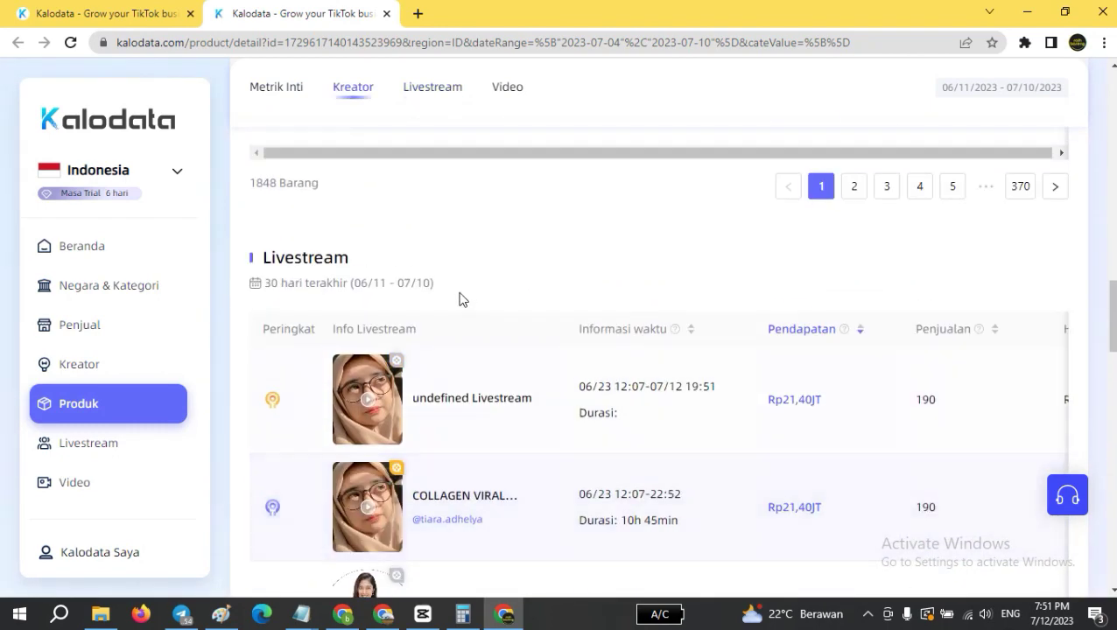
scroll(442, 340, down, 2)
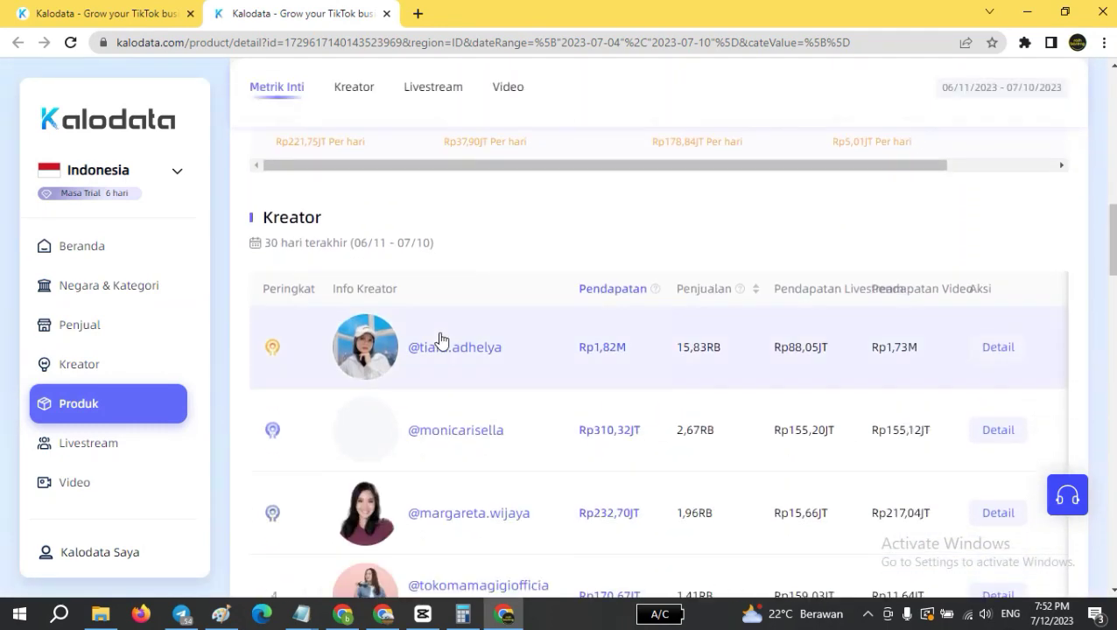
click(419, 349)
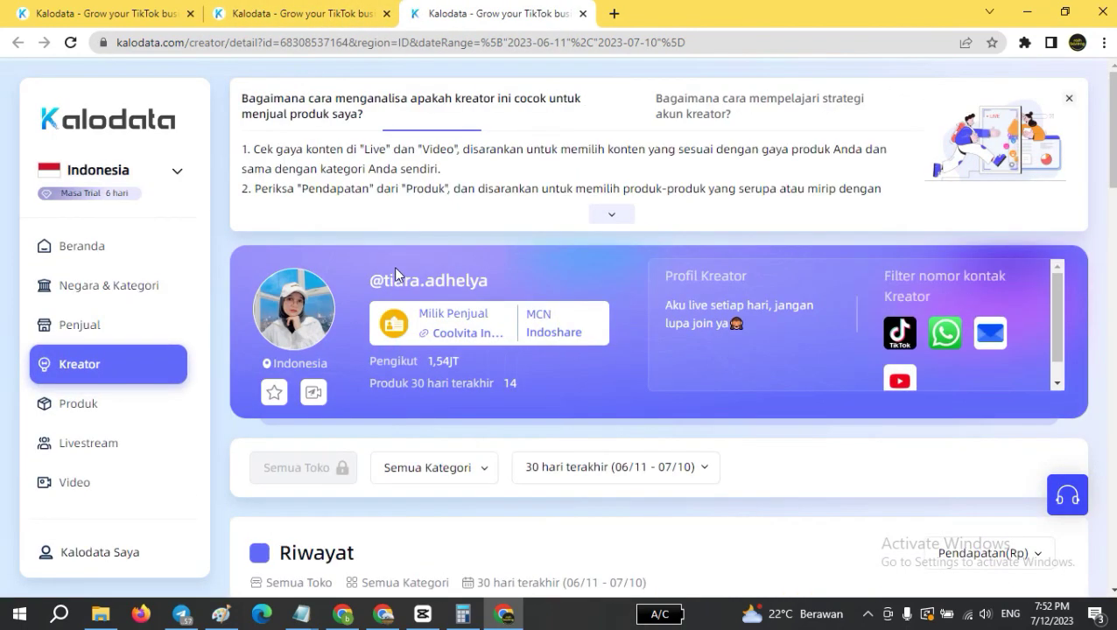
drag(419, 281, 490, 286)
key(ctrl+c)
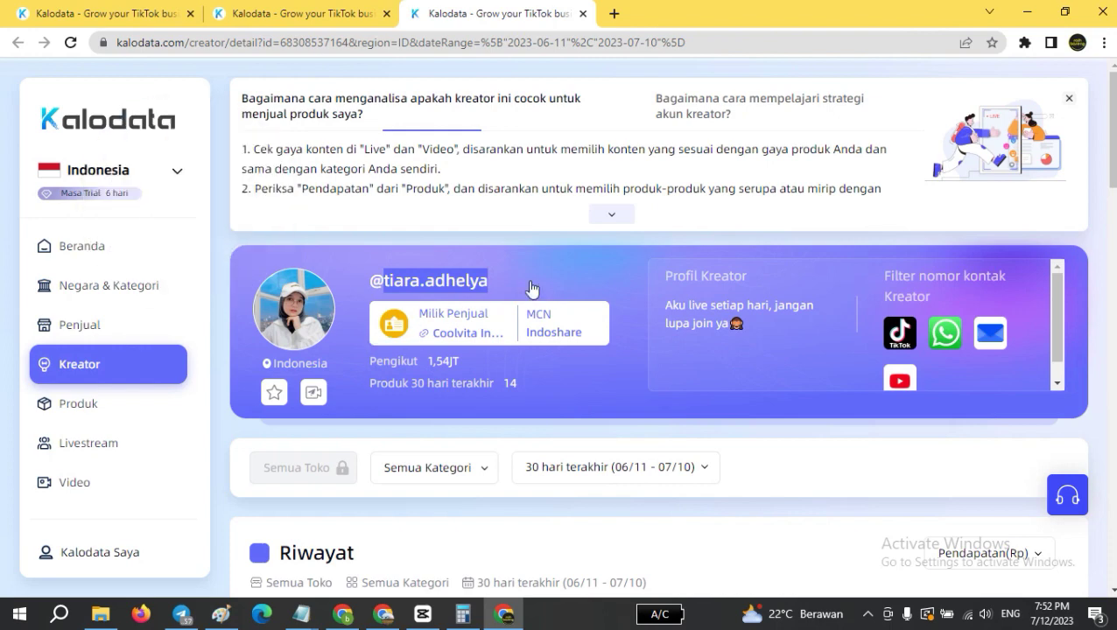
scroll(530, 289, down, 5)
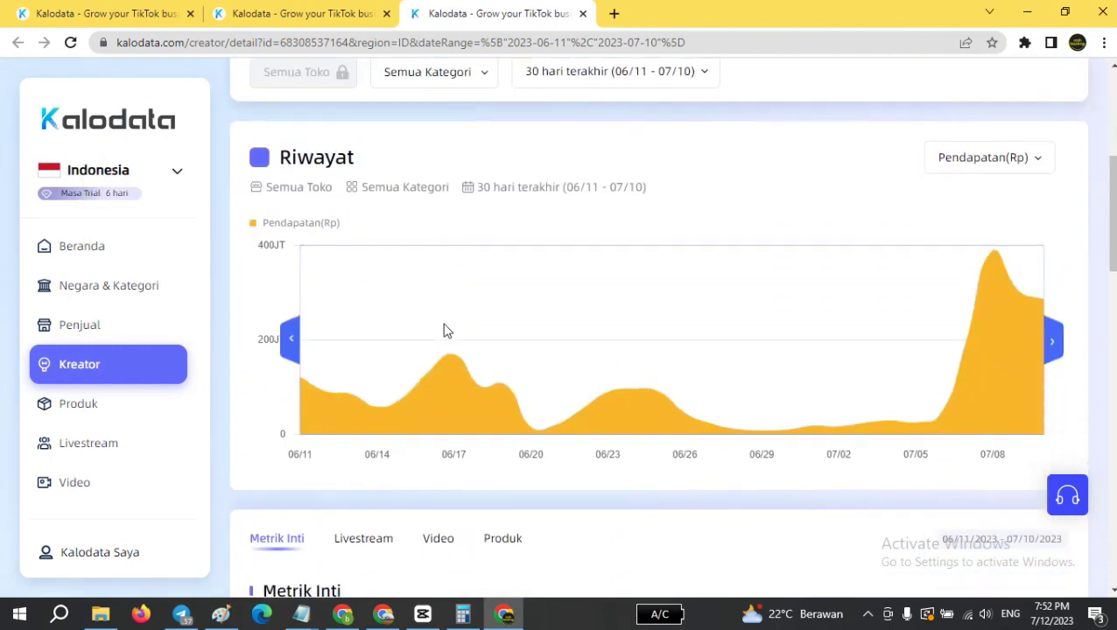
scroll(444, 332, down, 5)
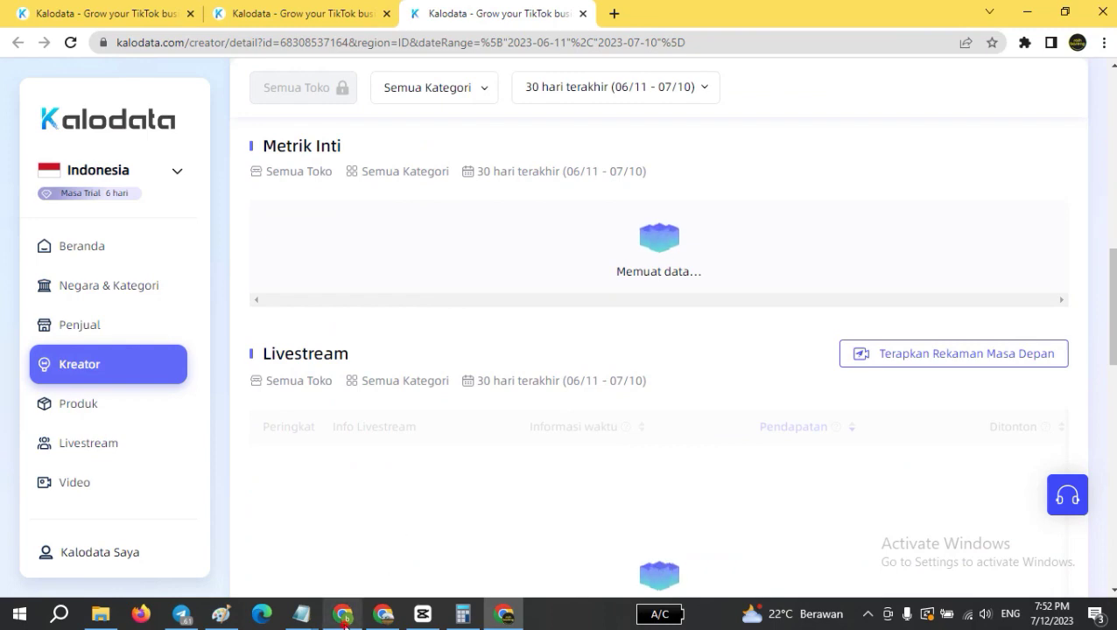
Return to the Temukan MCN list and scroll to agencies like Seahub Media Indonesia, Tik Star and NCG.
click(343, 614)
scroll(445, 333, down, 1)
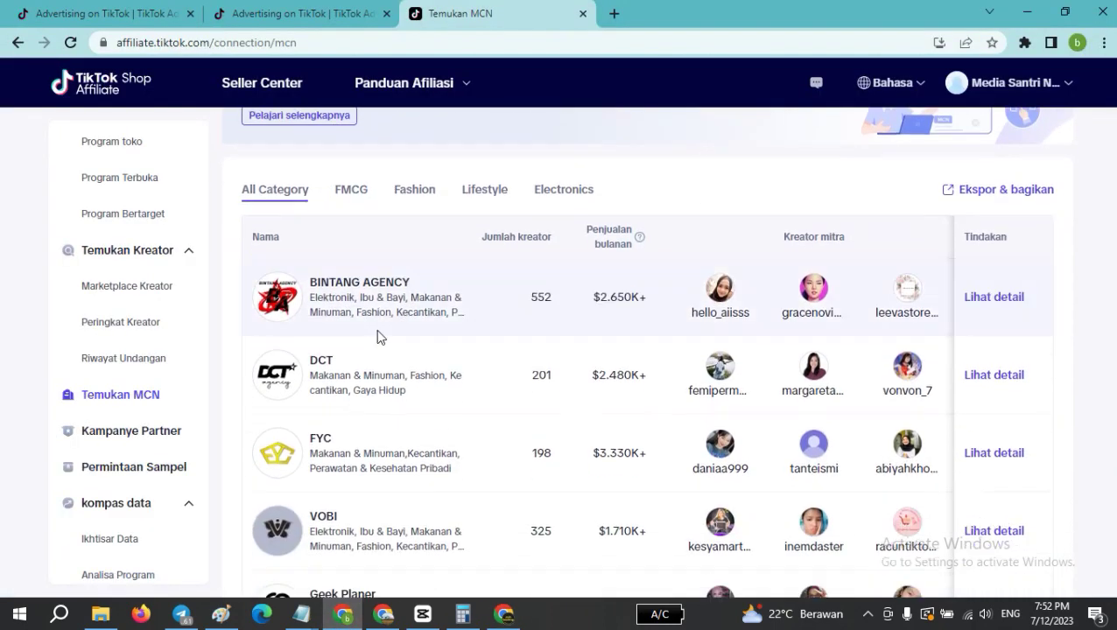
scroll(495, 216, up, 1)
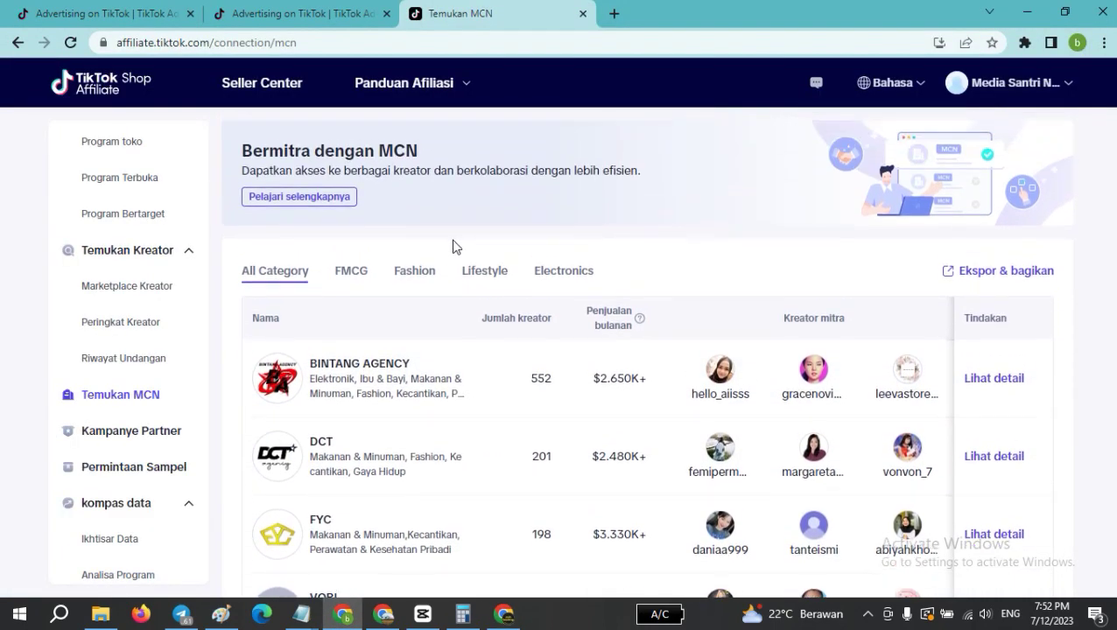
scroll(369, 320, down, 4)
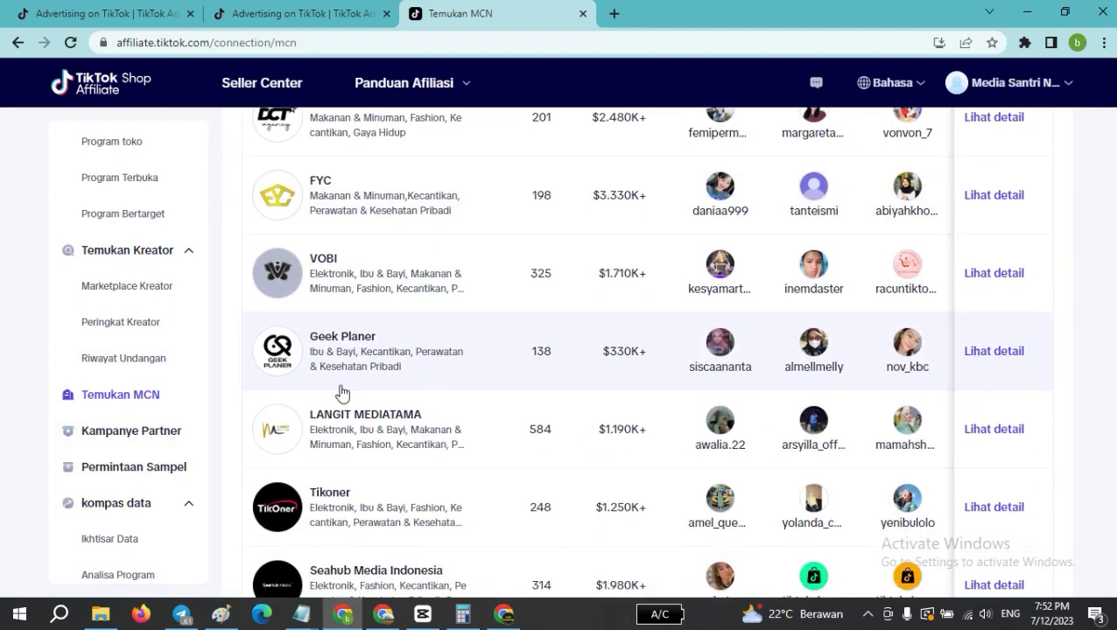
scroll(341, 392, down, 5)
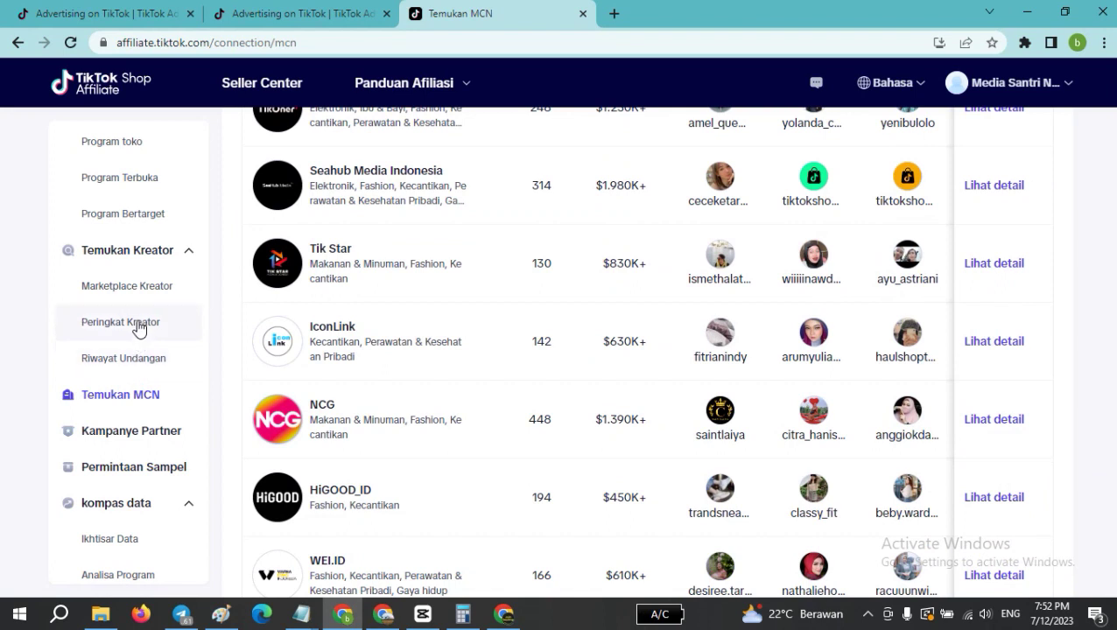
scroll(156, 333, up, 1)
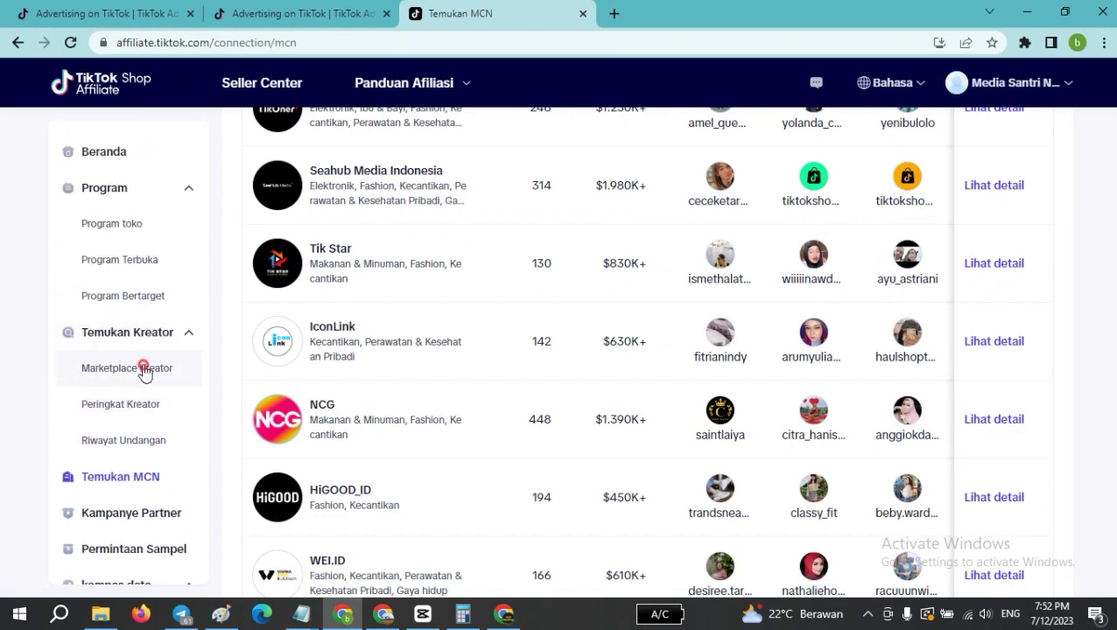
click(142, 369)
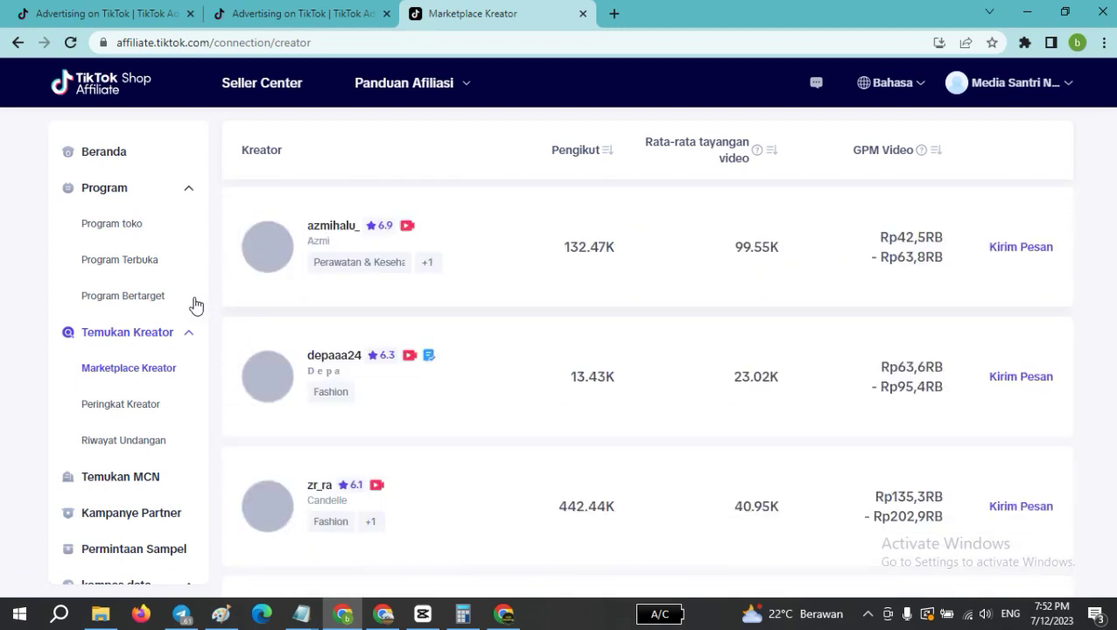
scroll(381, 279, up, 5)
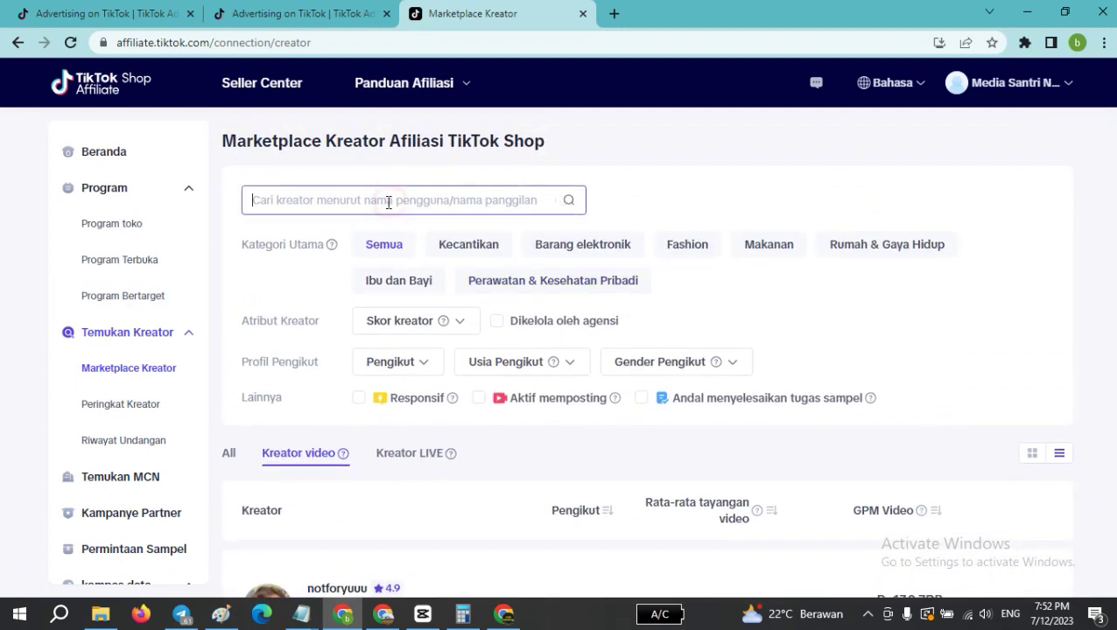
key(ctrl+v)
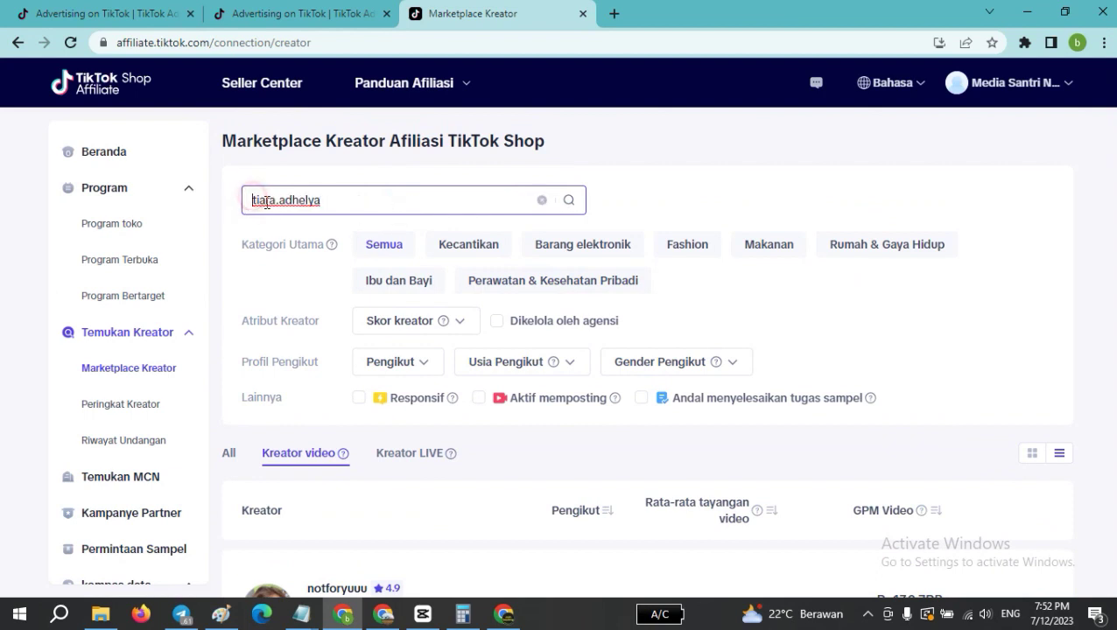
text(@)
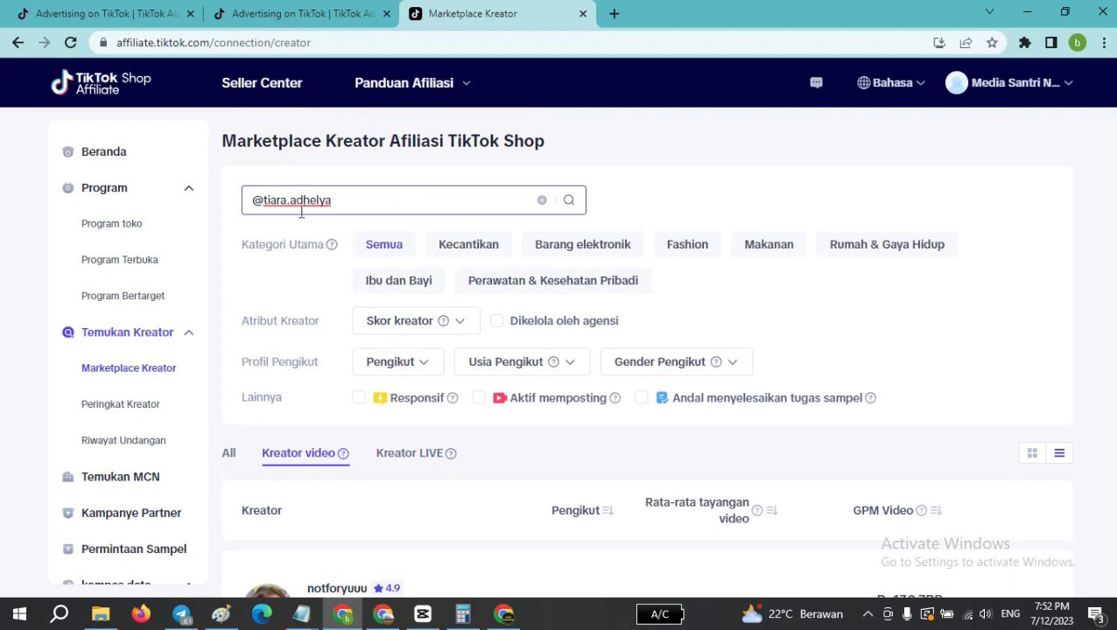
click(569, 200)
scroll(353, 230, down, 2)
scroll(289, 171, up, 1)
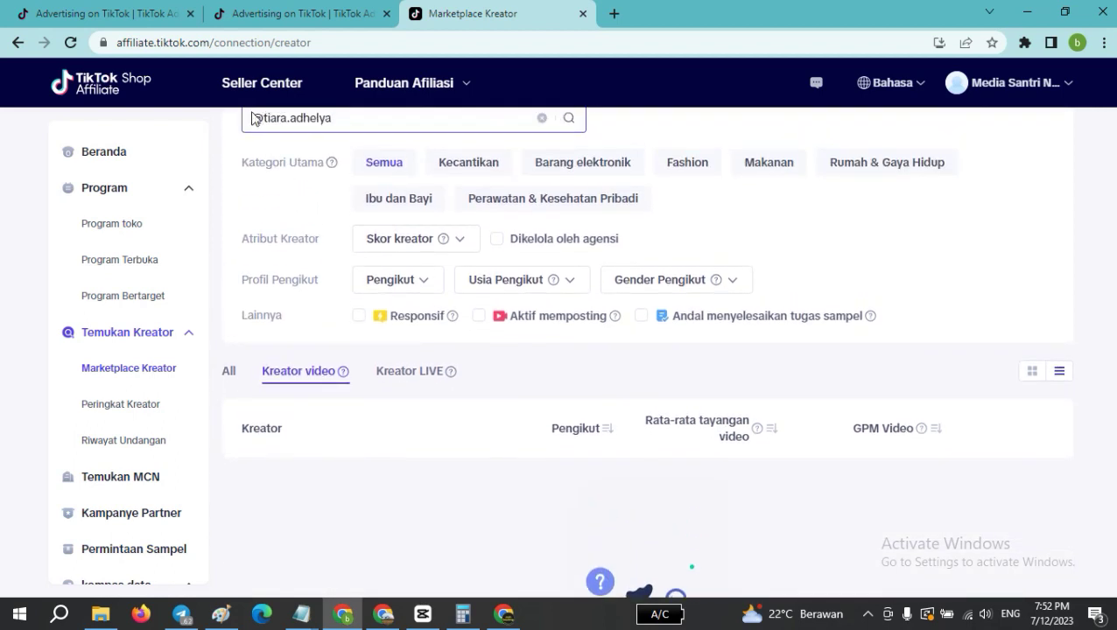
key(Return)
Show All results, open the creator's detail page (score 7.7, 1.5M followers), then switch to Kalodata.
scroll(251, 119, up, 1)
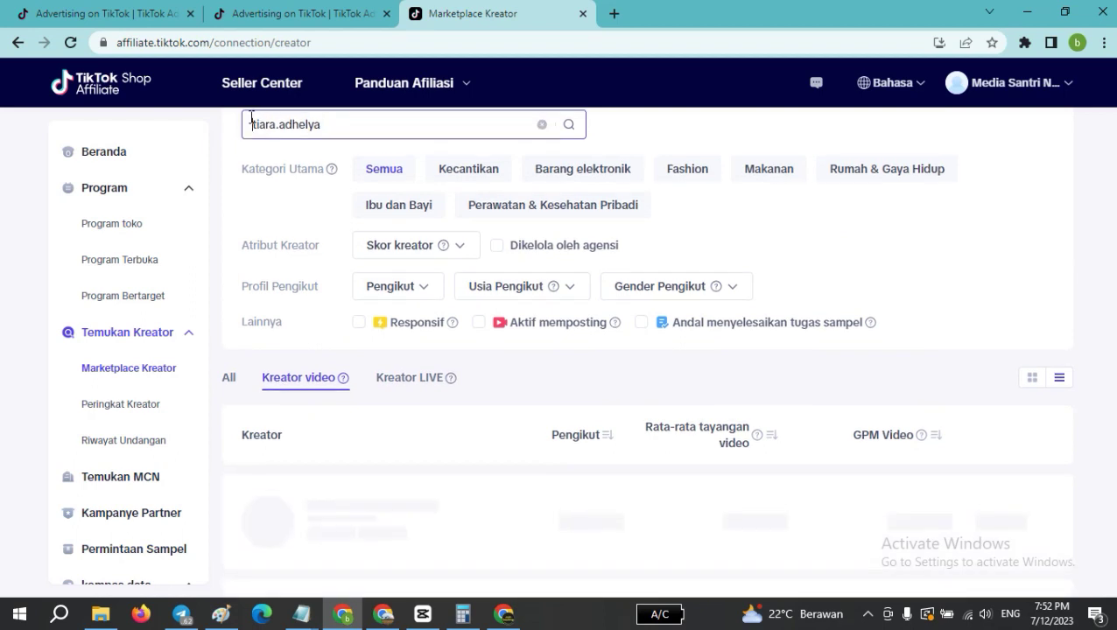
scroll(496, 240, down, 1)
scroll(500, 238, down, 2)
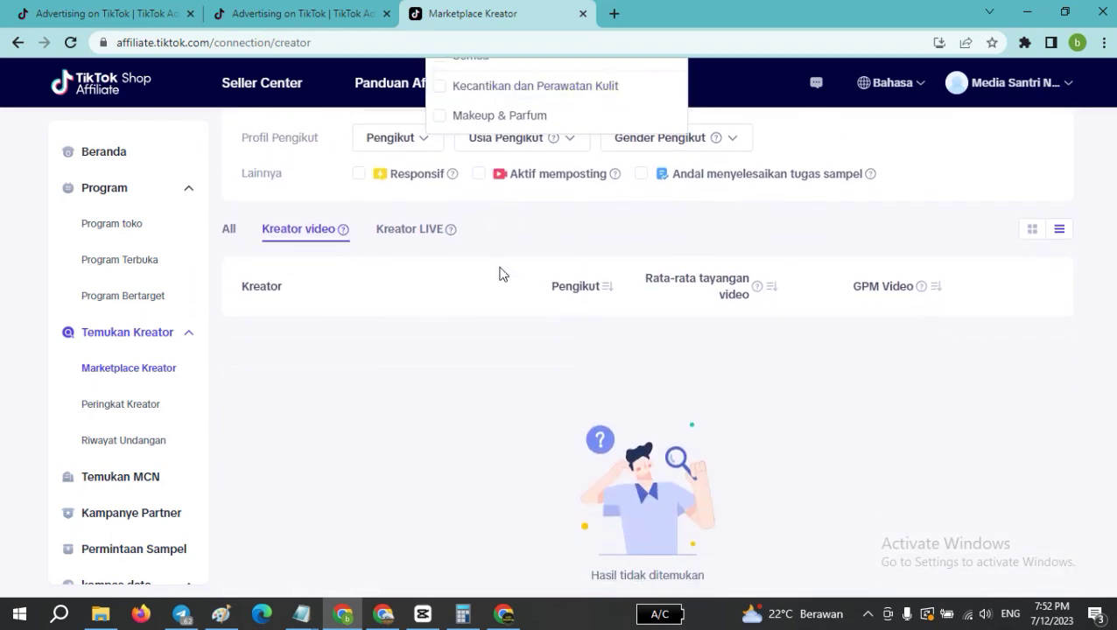
scroll(499, 274, up, 3)
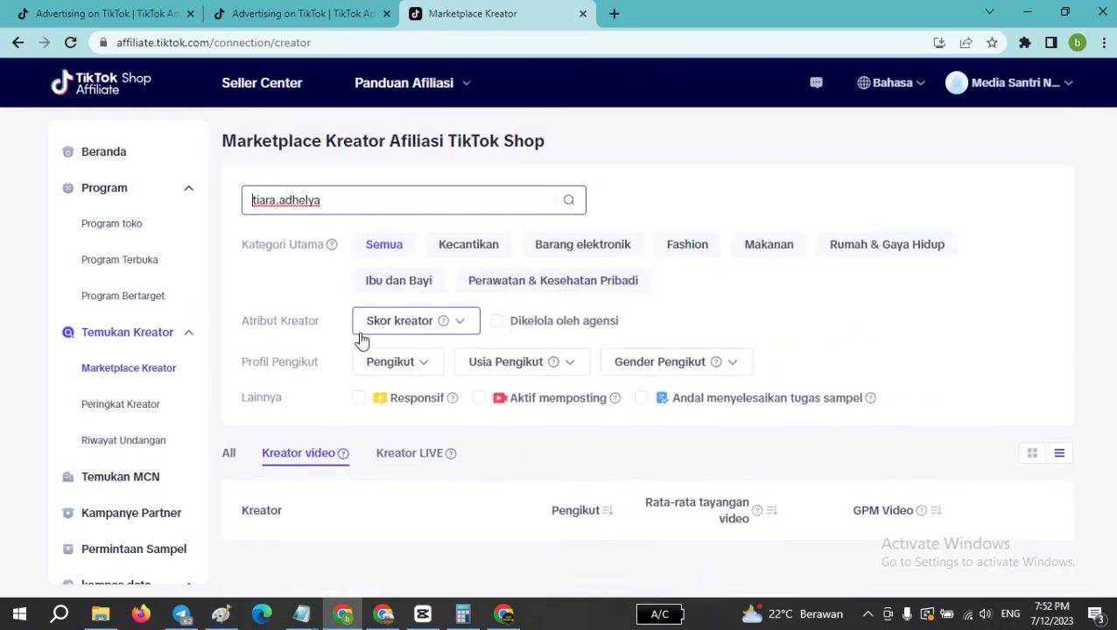
click(225, 453)
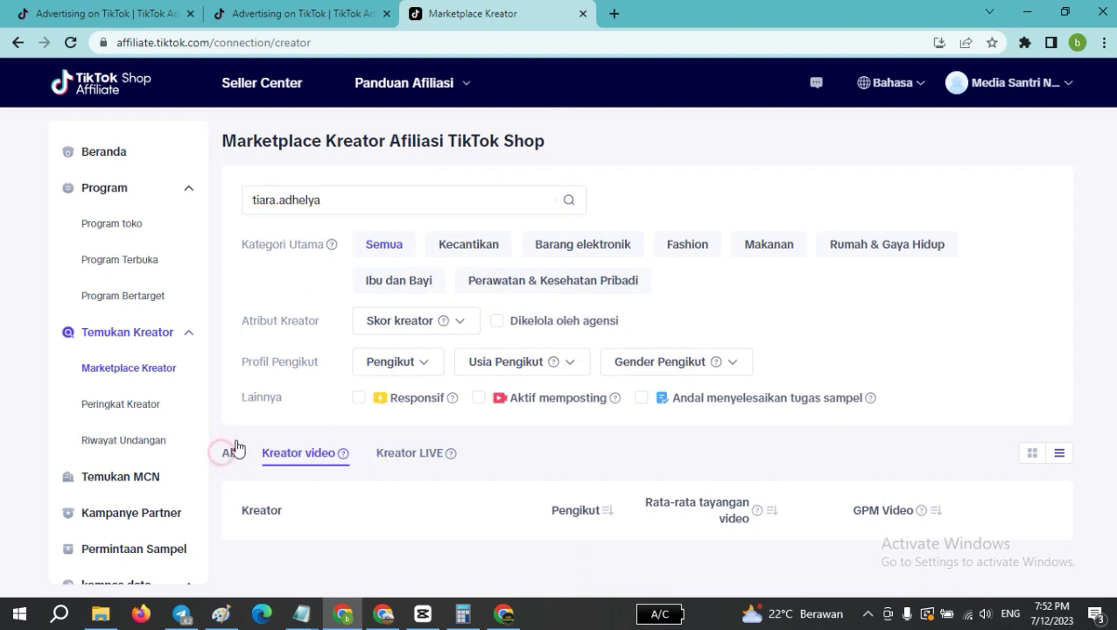
scroll(272, 401, down, 1)
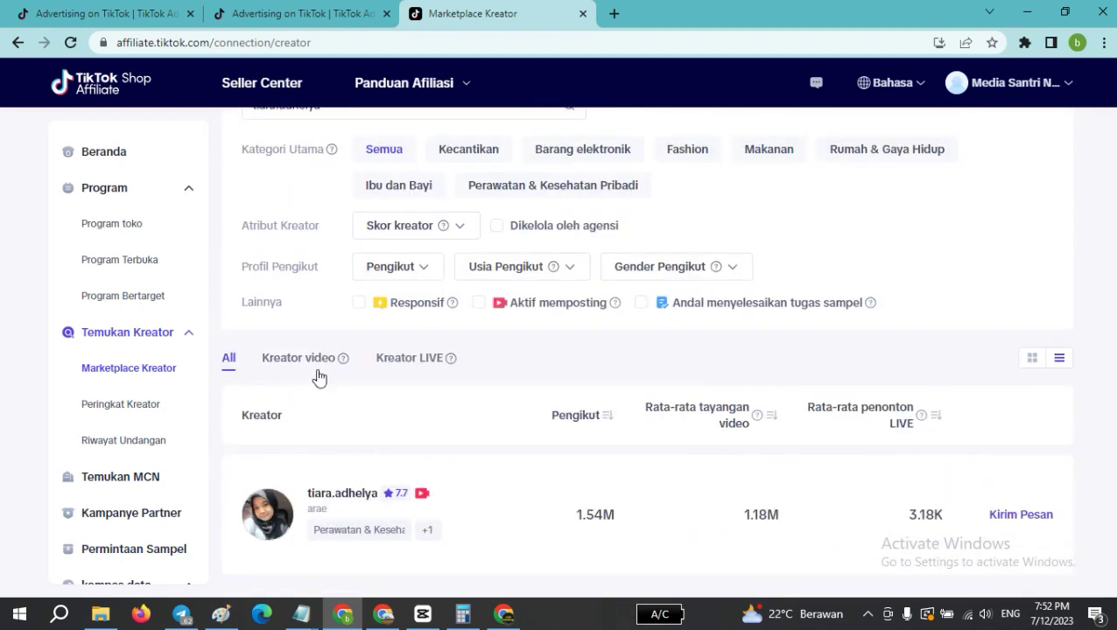
scroll(455, 410, up, 1)
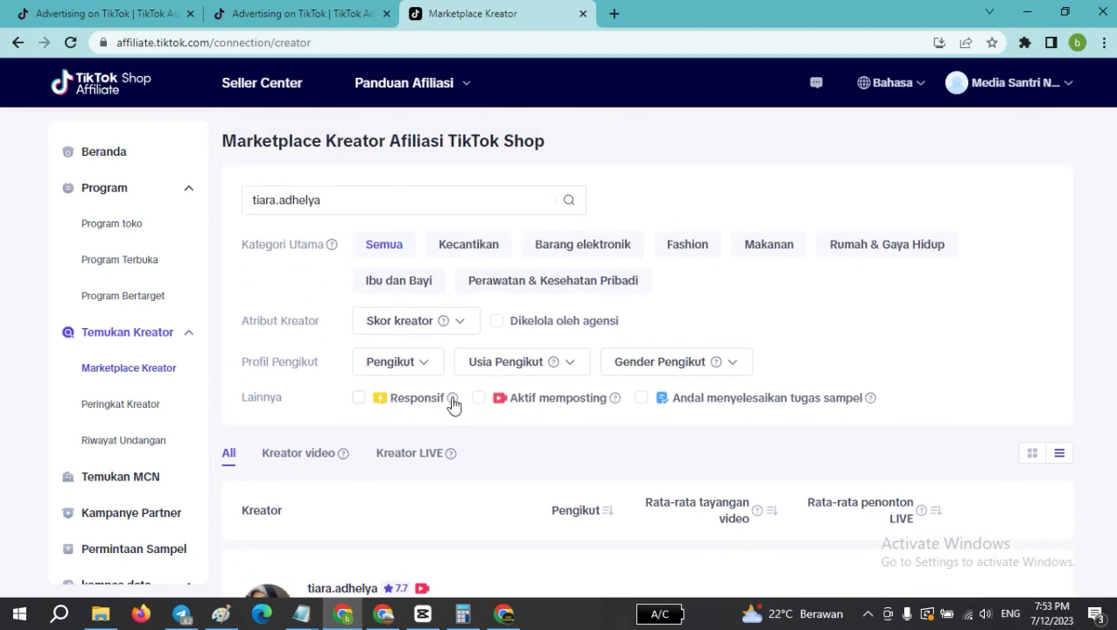
scroll(455, 391, down, 1)
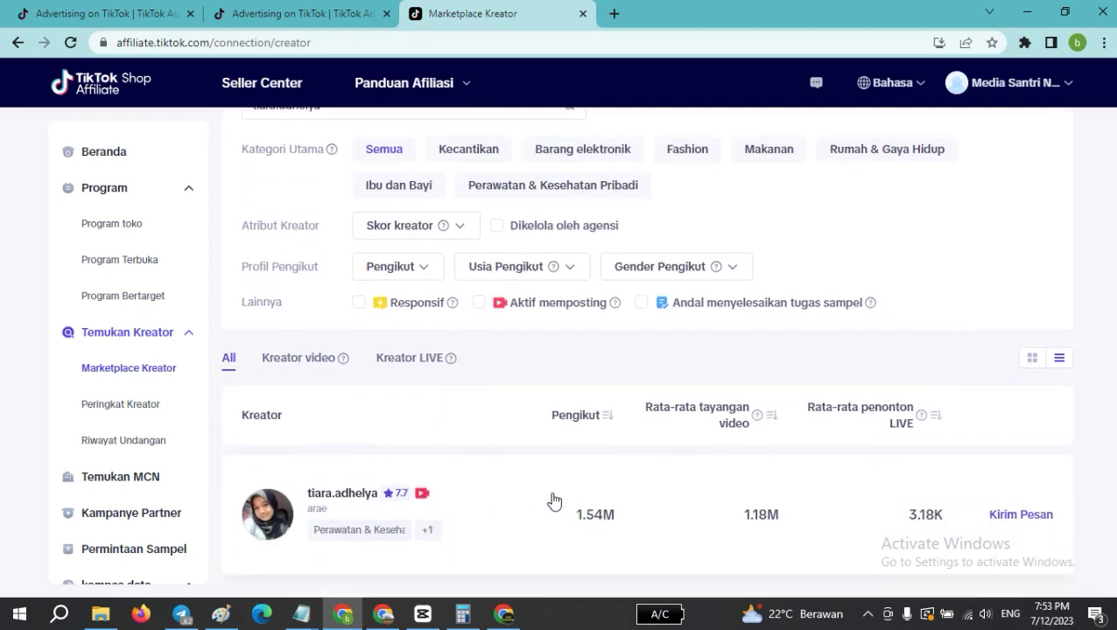
click(334, 505)
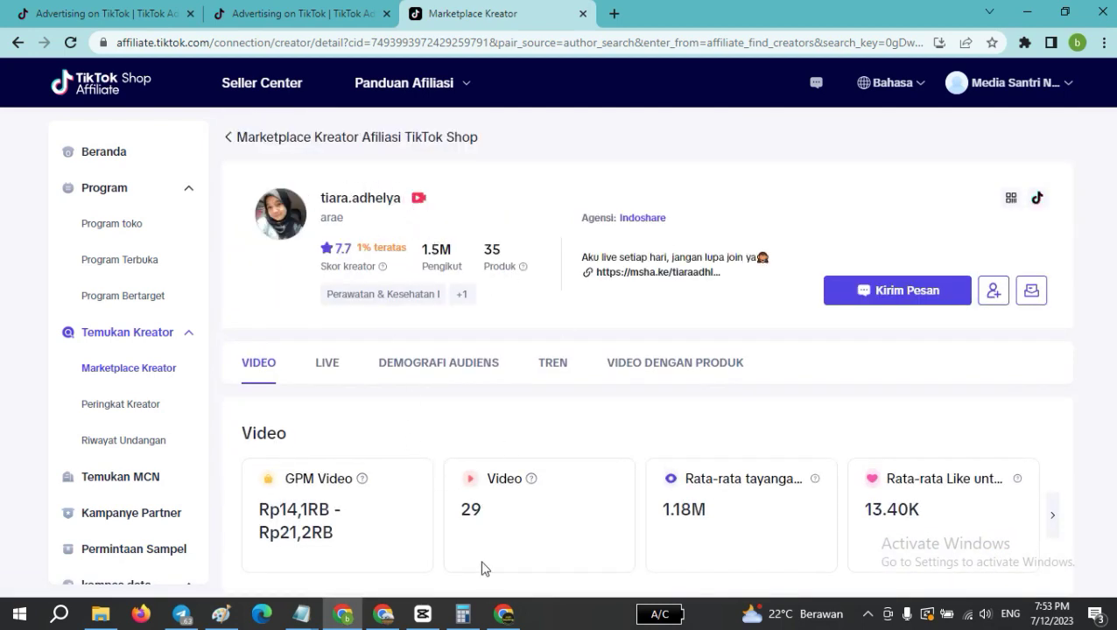
click(503, 614)
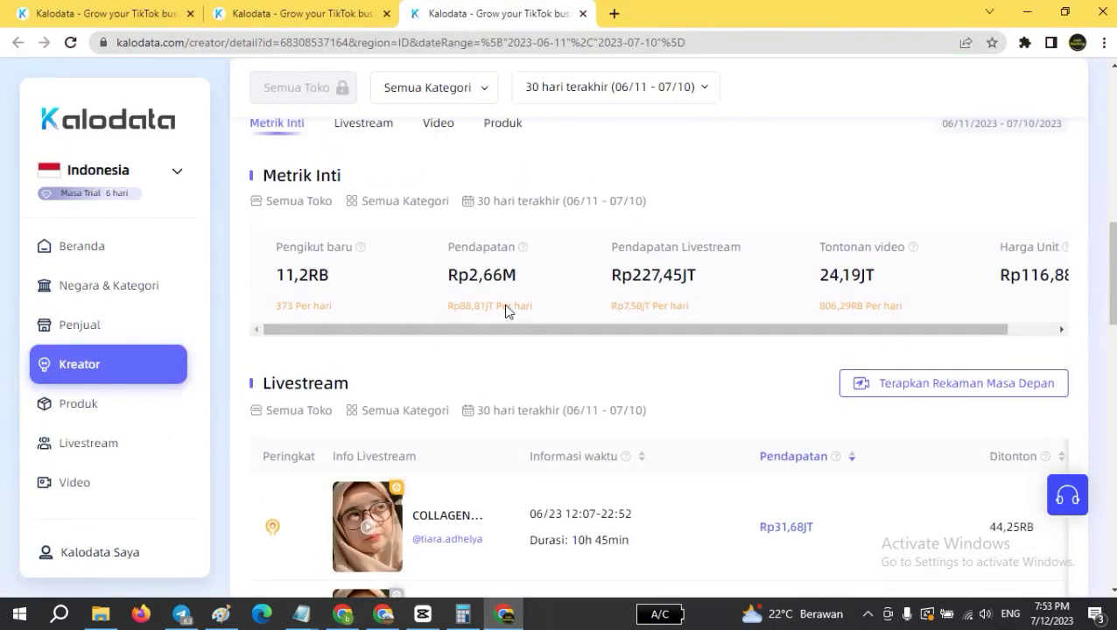
Check the Kalodata profile card and 30-day revenue chart peaking near 07/08, then return to TikTok Shop Affiliate.
scroll(505, 311, up, 10)
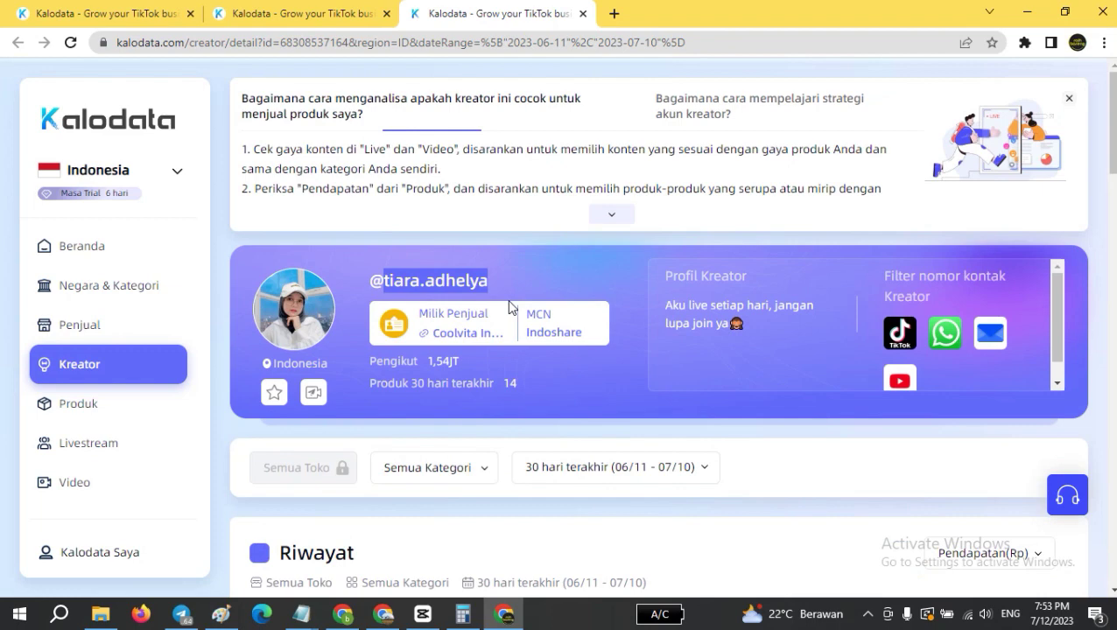
scroll(510, 310, down, 2)
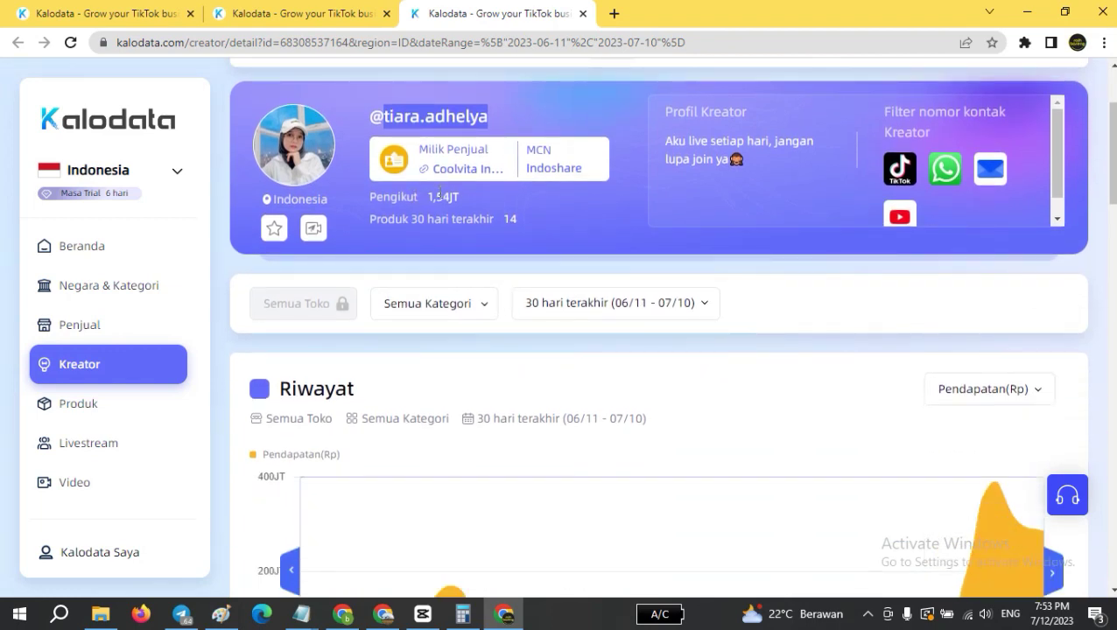
scroll(510, 226, down, 1)
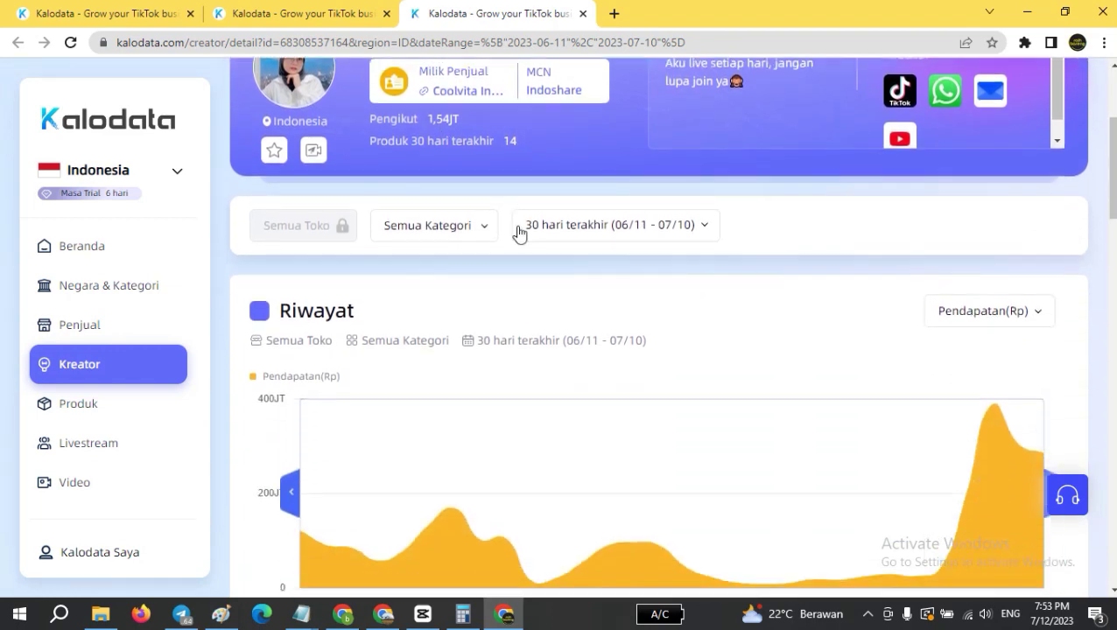
scroll(505, 275, down, 1)
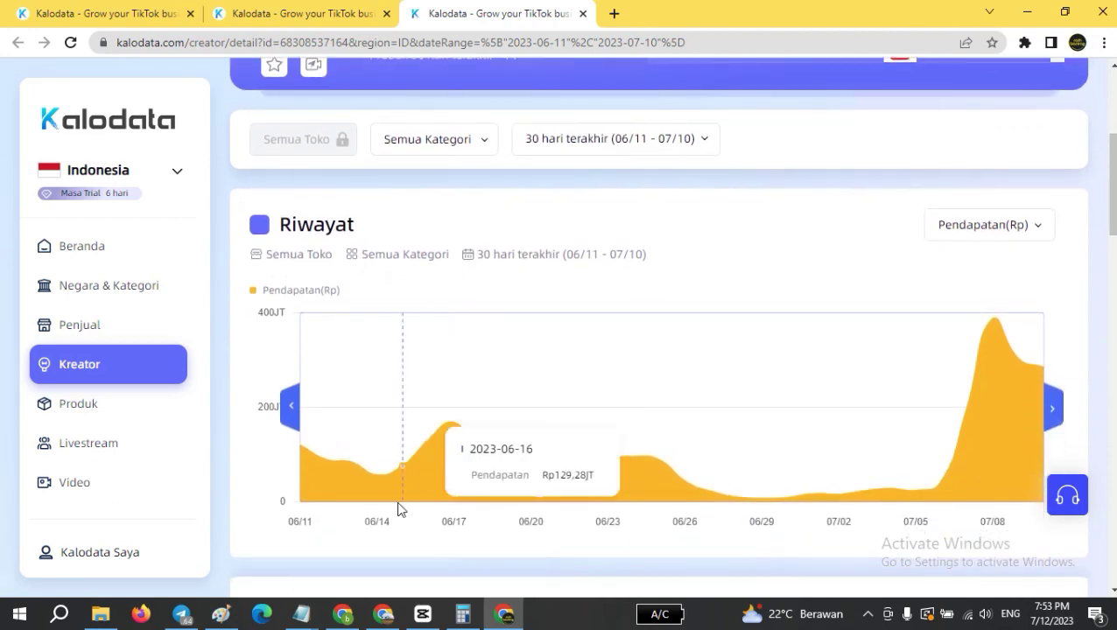
click(343, 614)
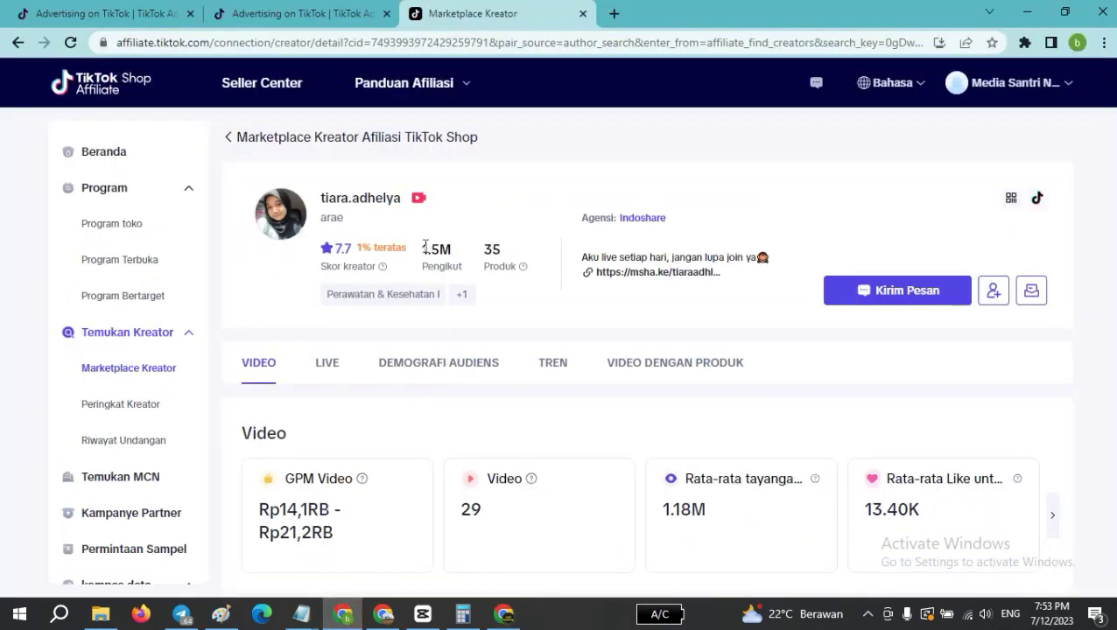
Select the creator's 1.5M follower count and look over the LIVE stats.
drag(441, 247, 460, 248)
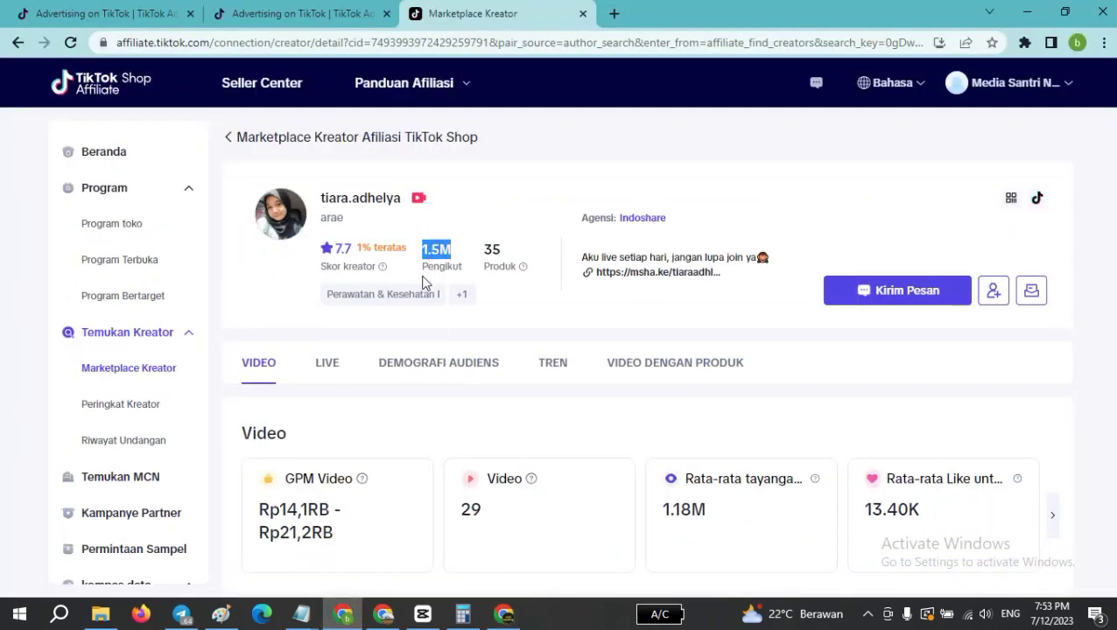
scroll(445, 286, down, 6)
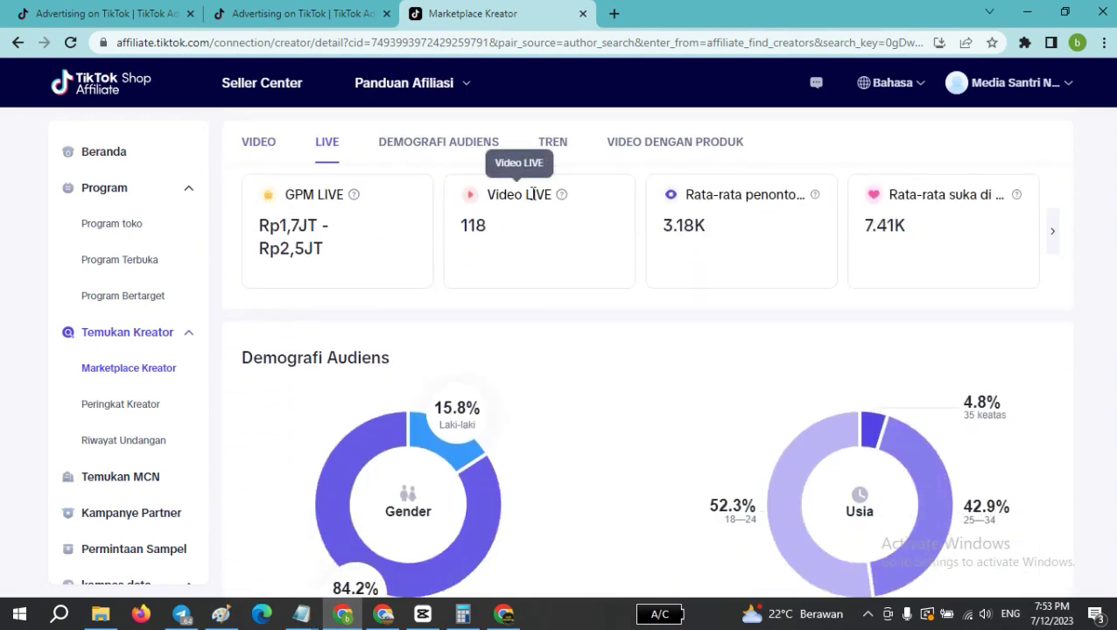
scroll(613, 235, down, 1)
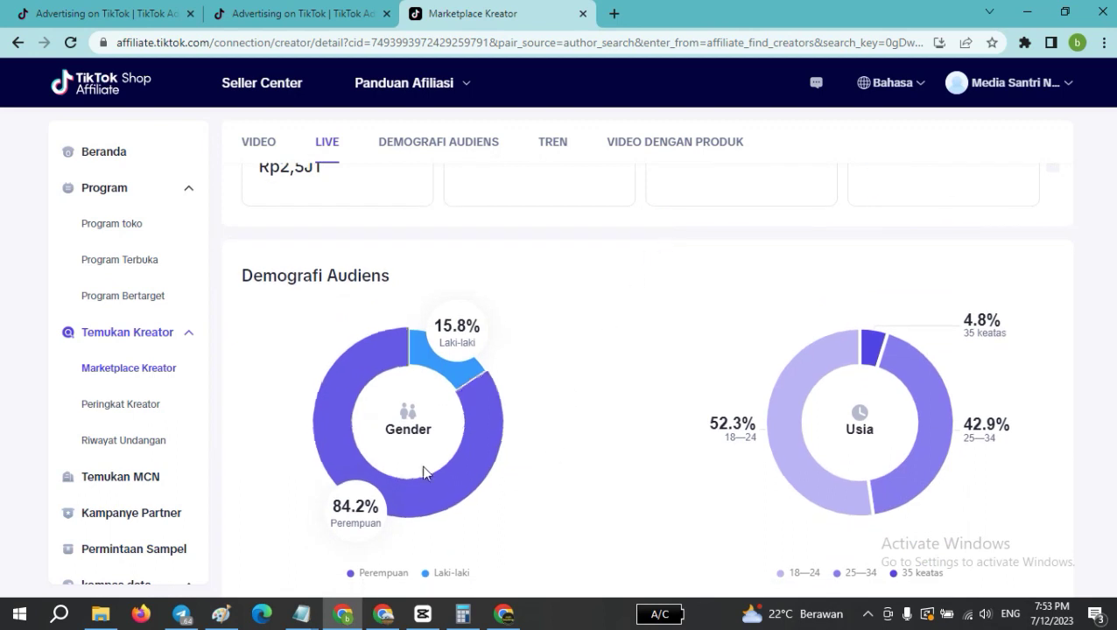
scroll(376, 351, down, 2)
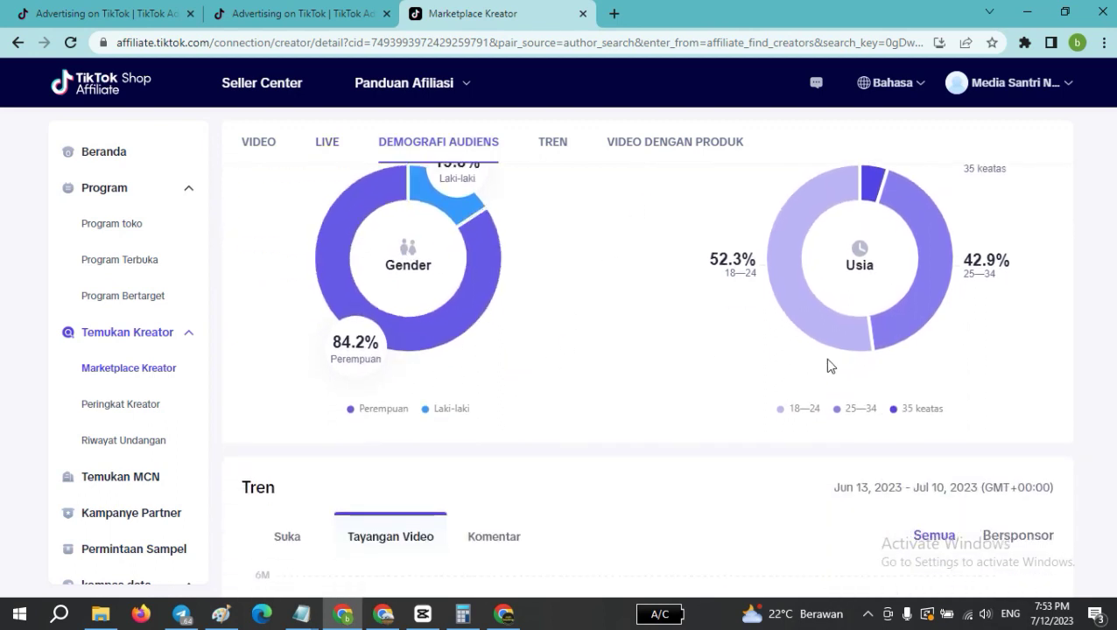
scroll(901, 293, up, 1)
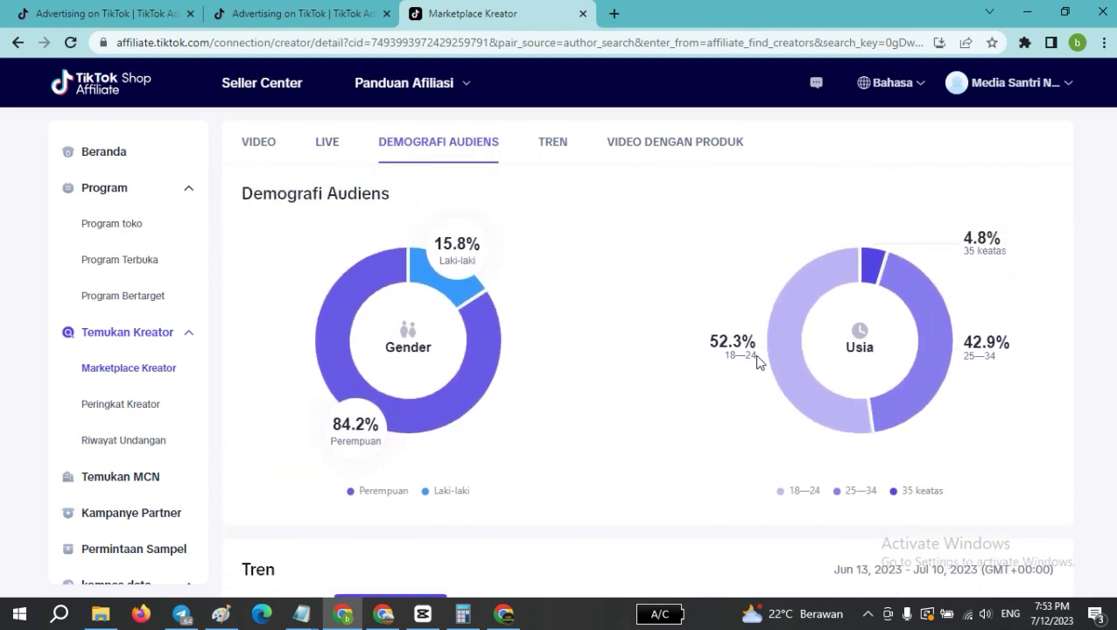
Review audience demographics, trends and top videos, then open the Program Bertarget page.
scroll(779, 365, down, 3)
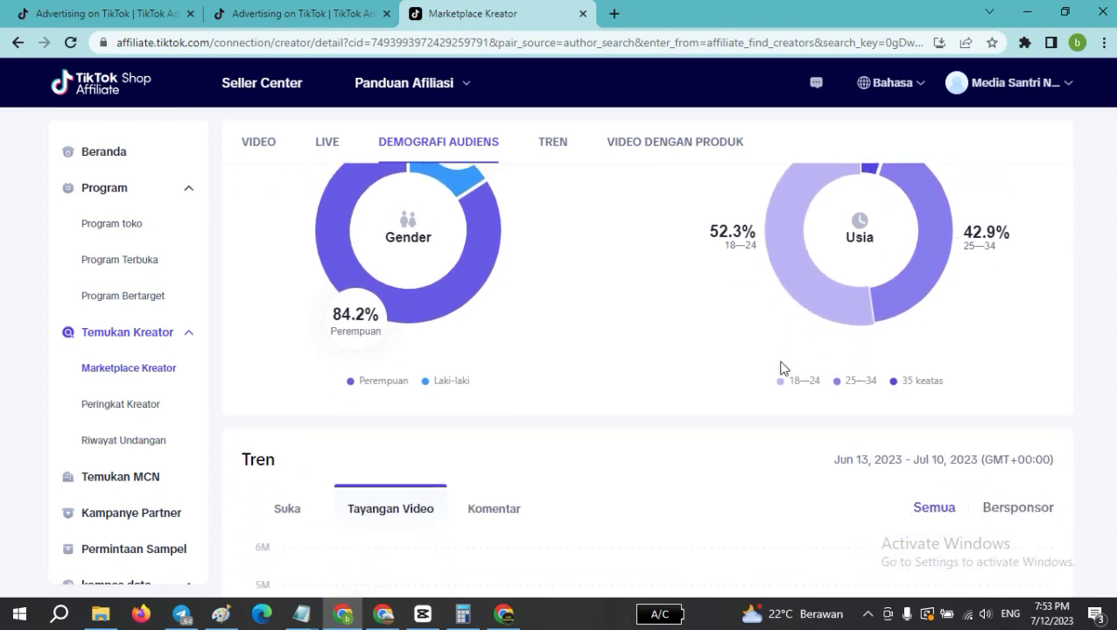
scroll(542, 350, down, 7)
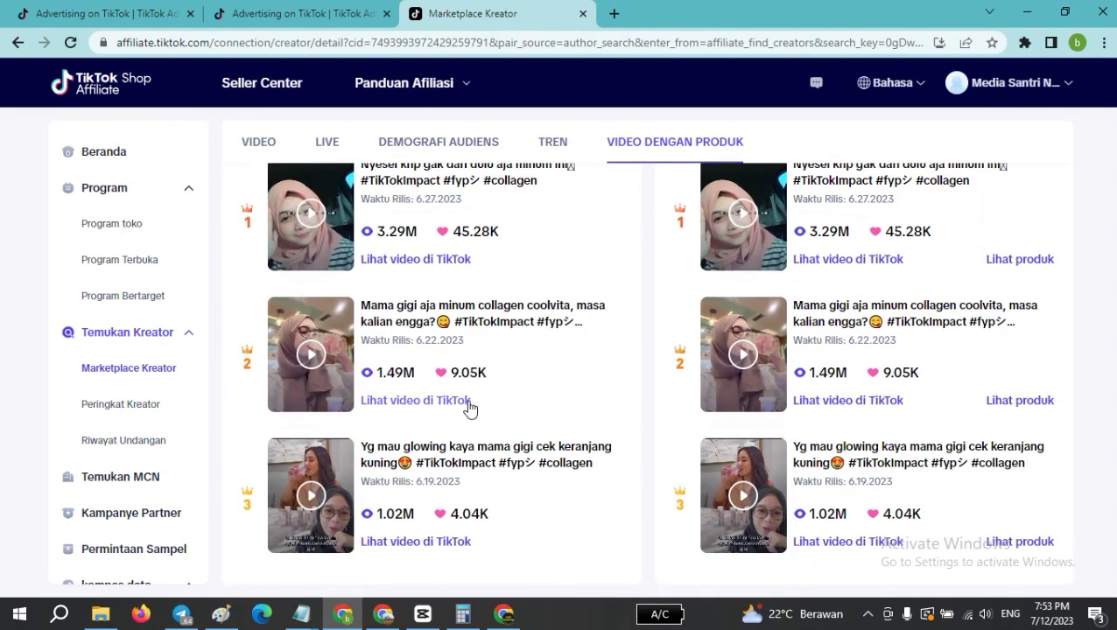
scroll(438, 407, up, 5)
scroll(434, 403, up, 5)
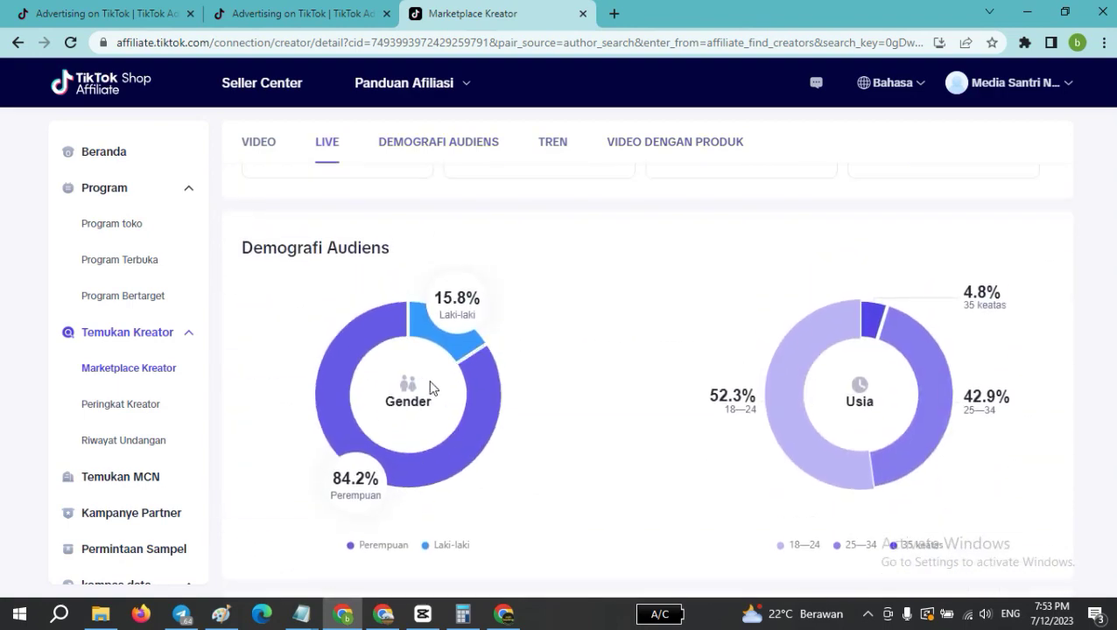
scroll(432, 396, down, 8)
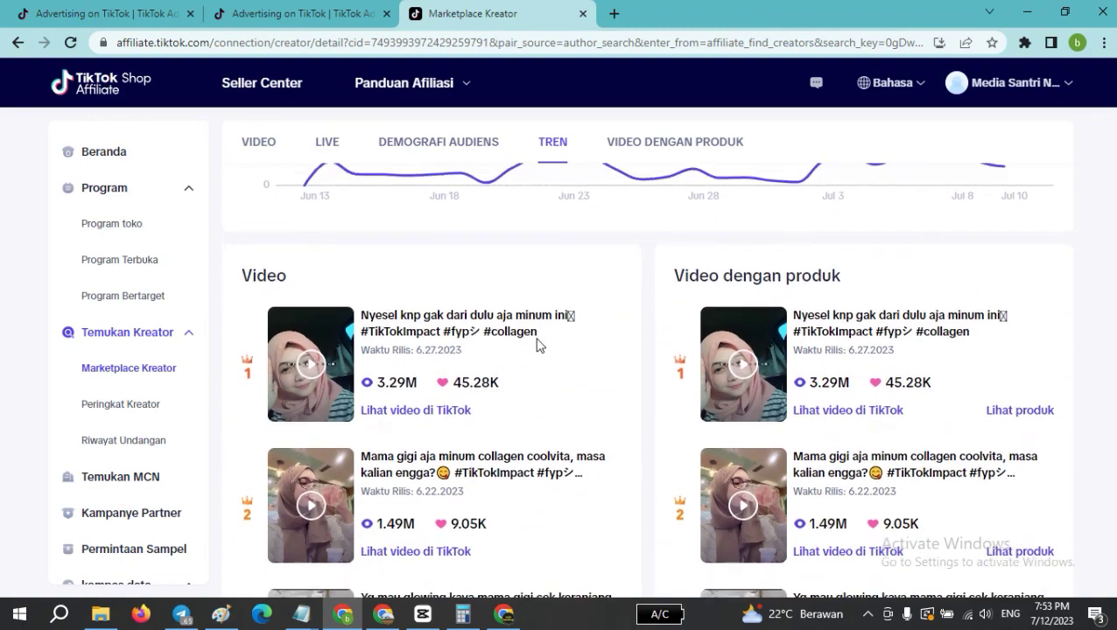
scroll(539, 344, down, 2)
scroll(543, 344, up, 6)
click(151, 300)
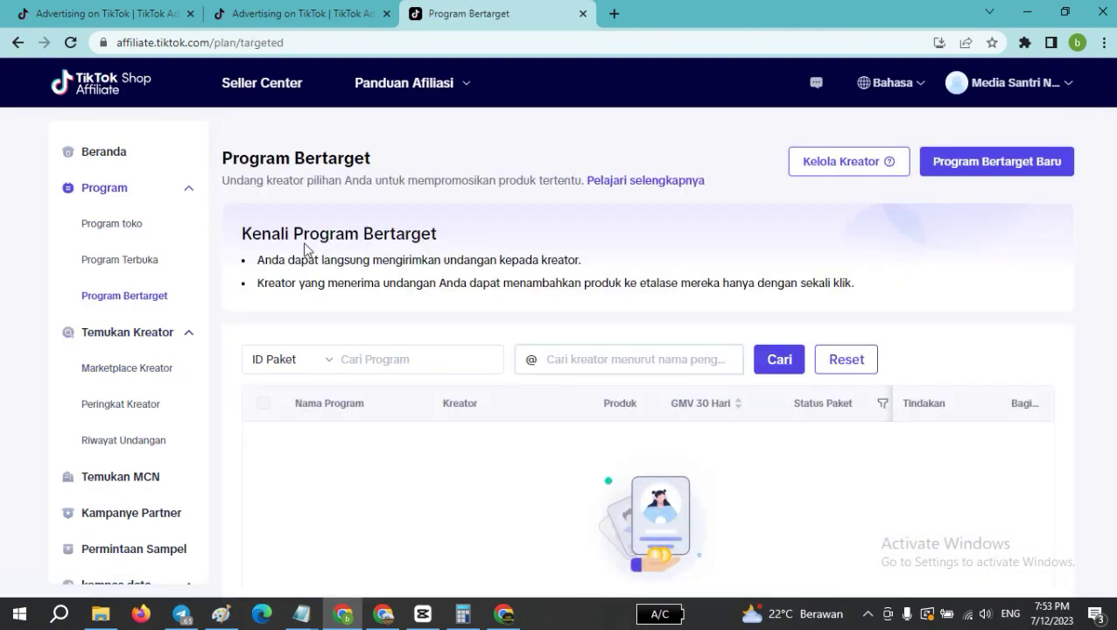
Search targeted programs by the creator's pasted username and pick her from the suggestions.
scroll(259, 321, down, 3)
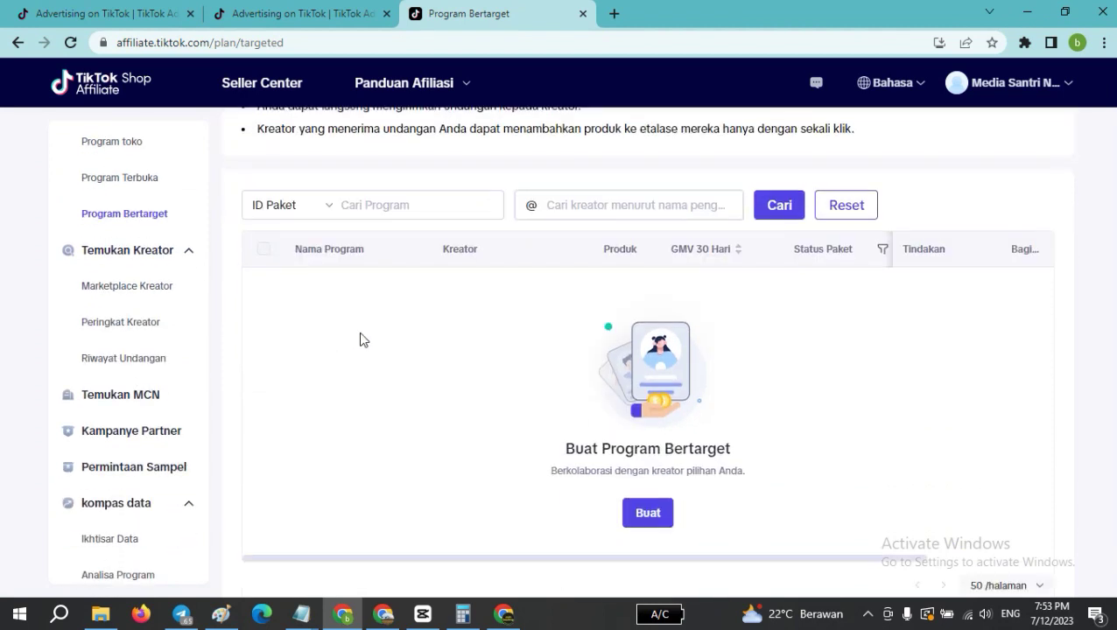
click(585, 178)
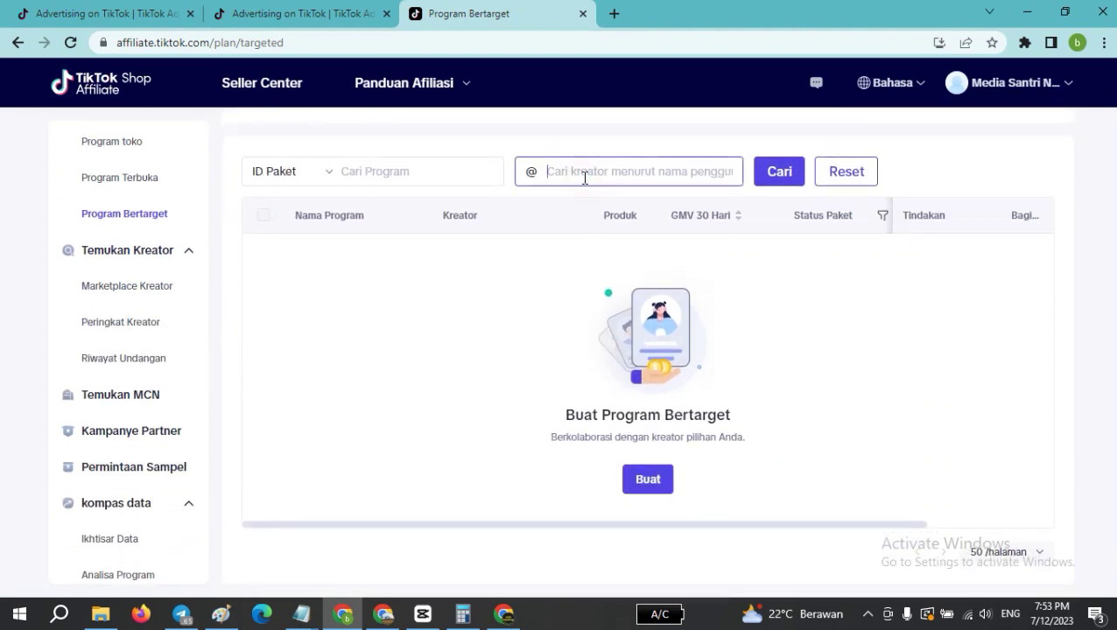
text(tiara.adhelya)
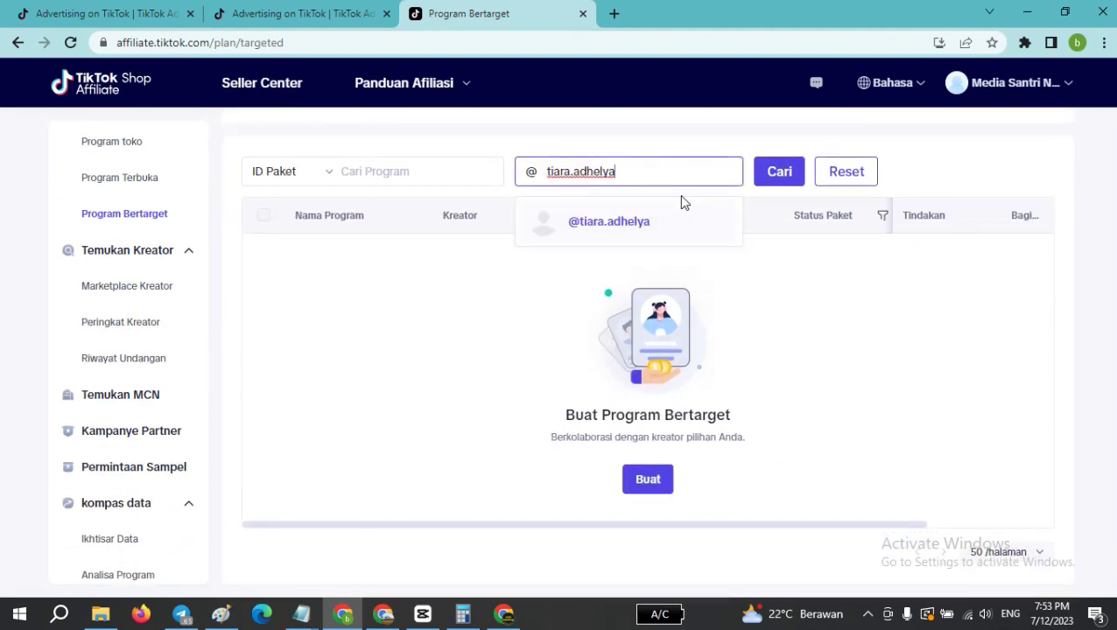
click(608, 235)
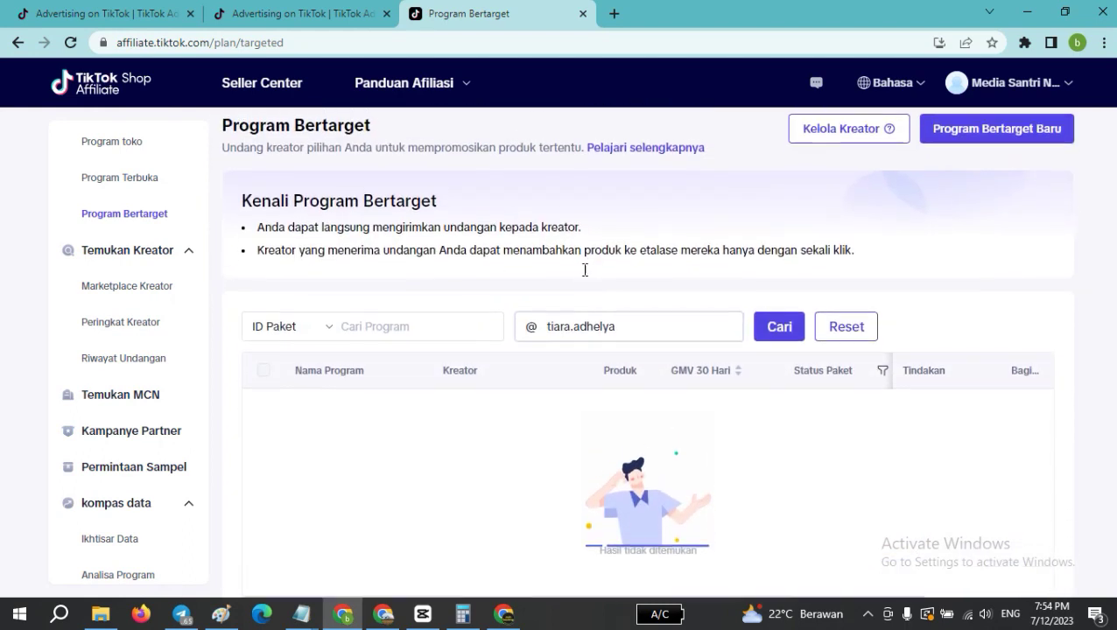
click(544, 354)
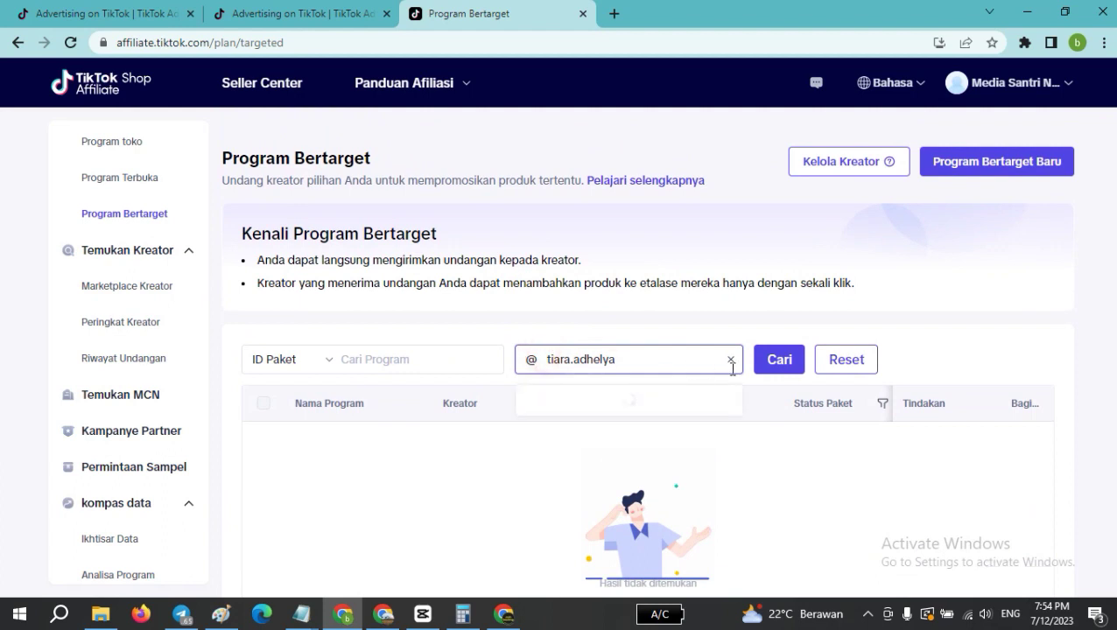
Retry the creator filter, which finds no programs, then go to Marketplace Kreator.
click(651, 358)
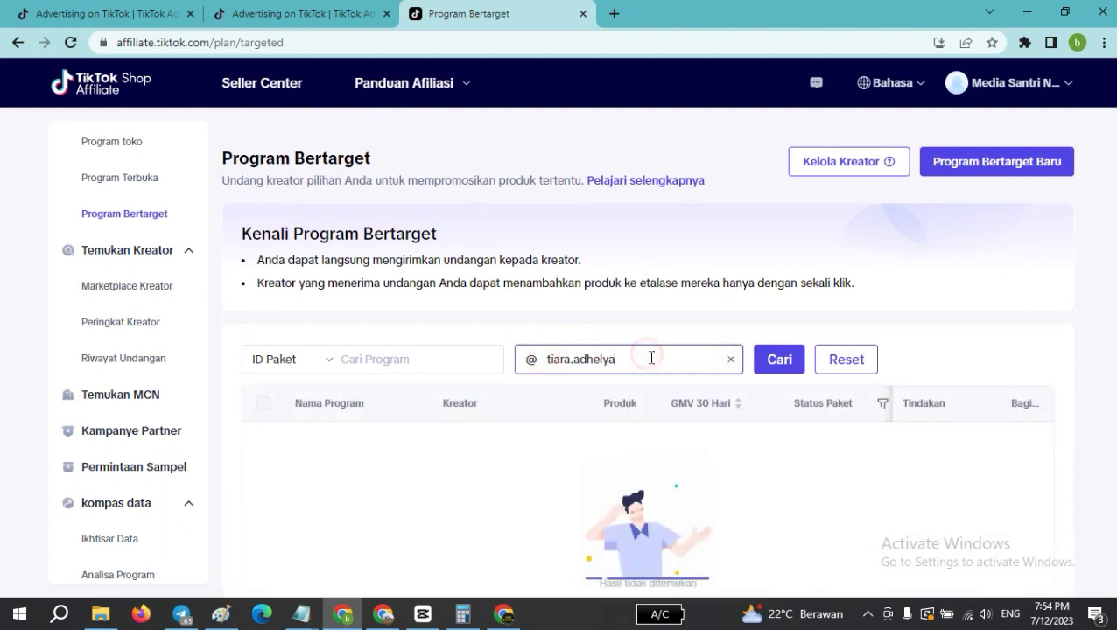
click(779, 358)
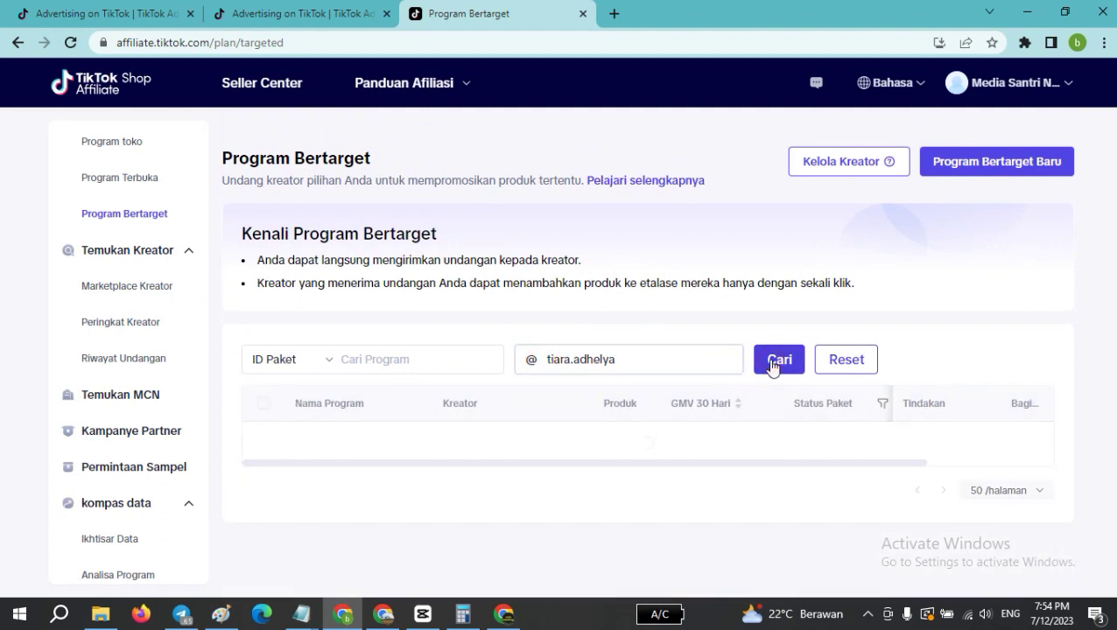
click(631, 340)
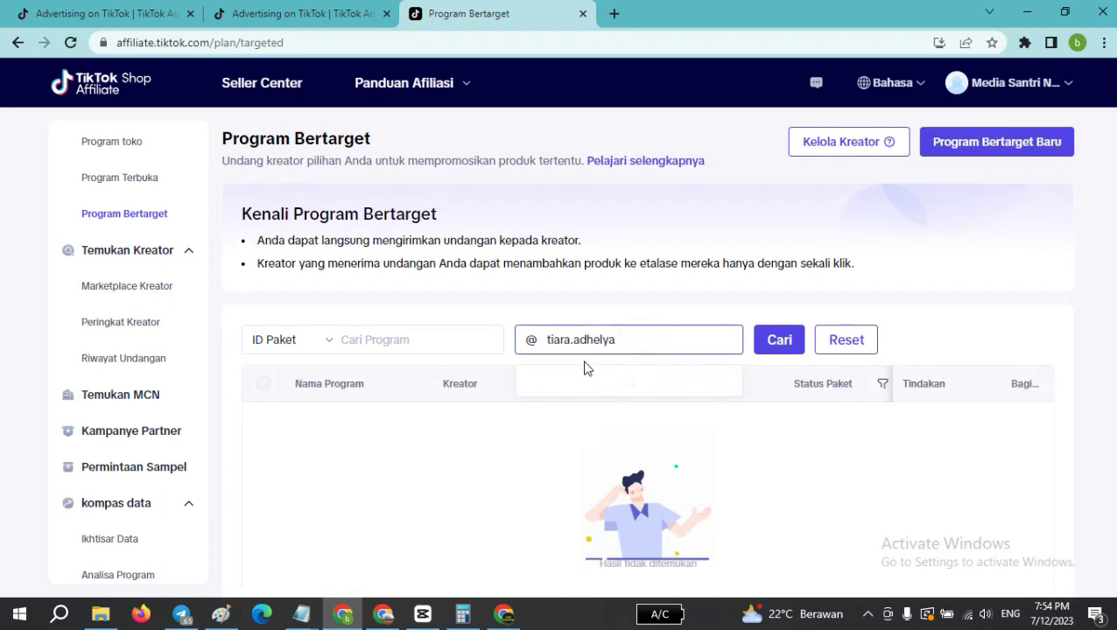
click(569, 392)
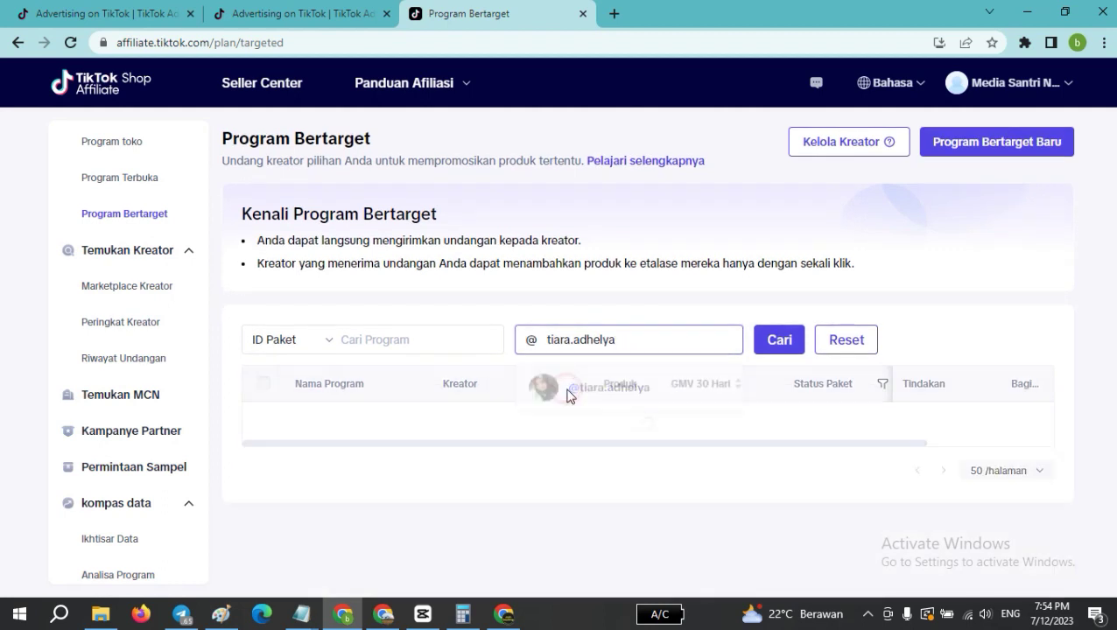
click(124, 300)
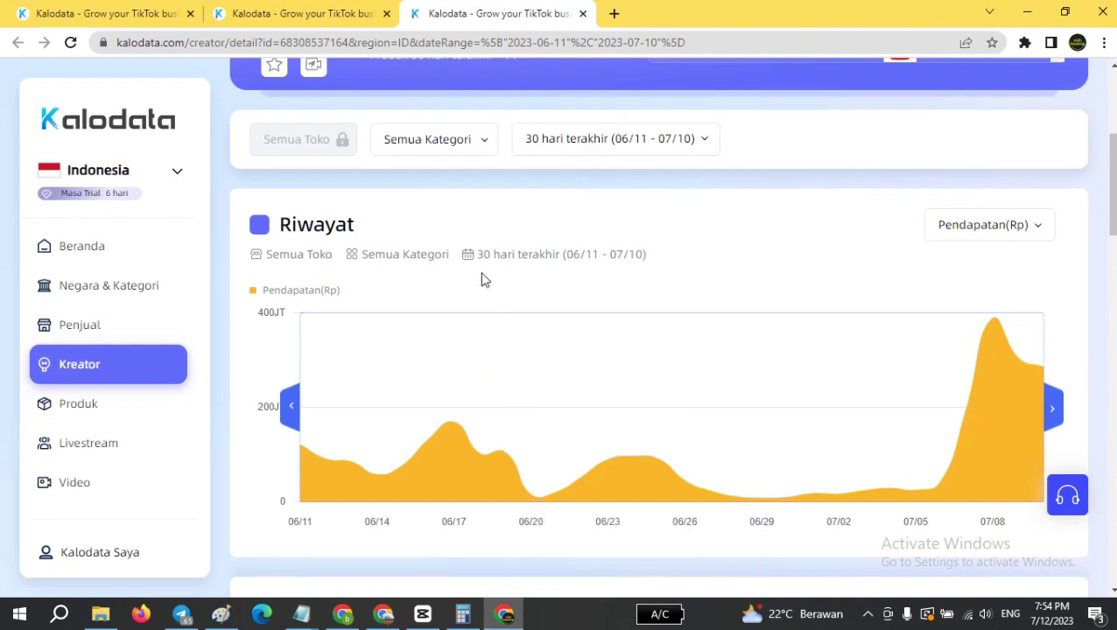
Open the second-ranked creator's Kalodata page (3,52JT followers, Indoshare MCN) and copy their username.
scroll(473, 280, down, 8)
scroll(477, 282, up, 3)
scroll(477, 282, up, 10)
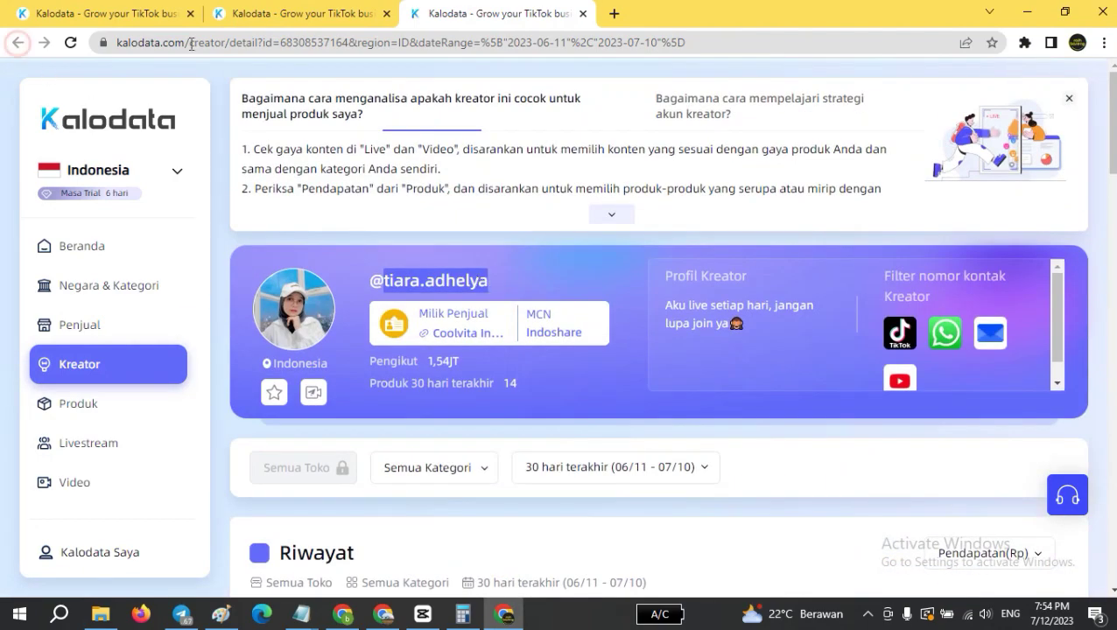
click(285, 13)
scroll(411, 332, down, 2)
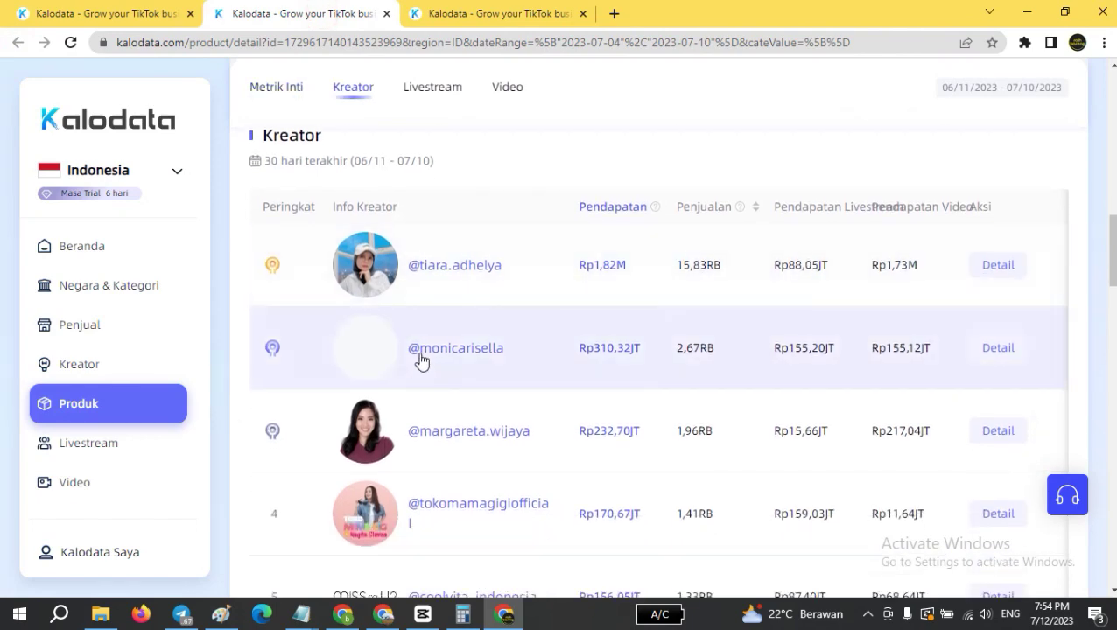
drag(417, 355, 511, 360)
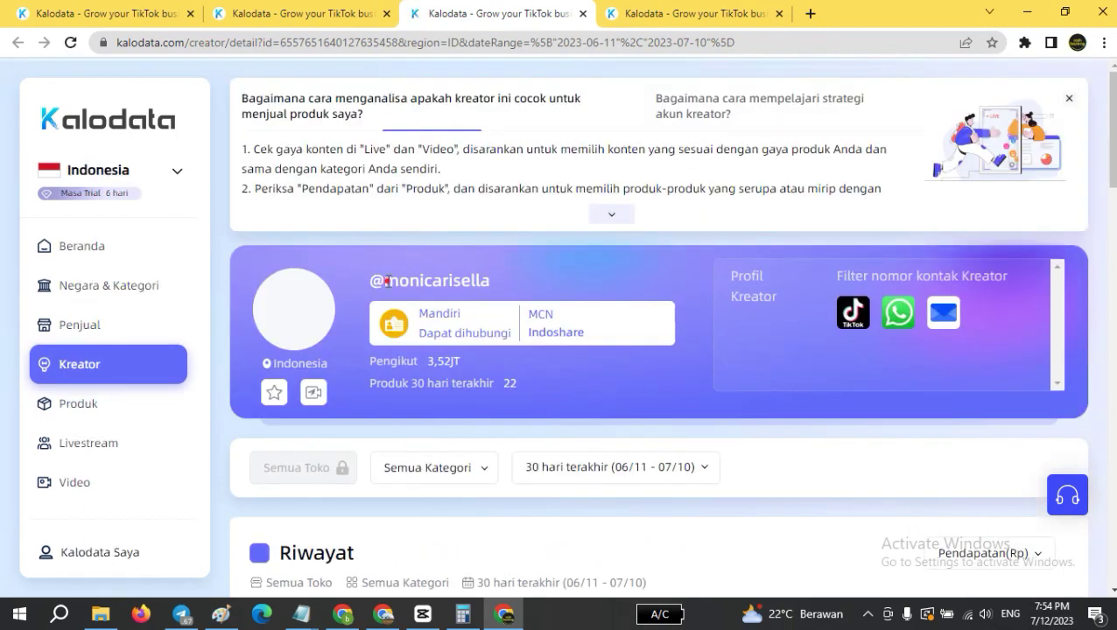
drag(385, 280, 493, 278)
key(ctrl+c)
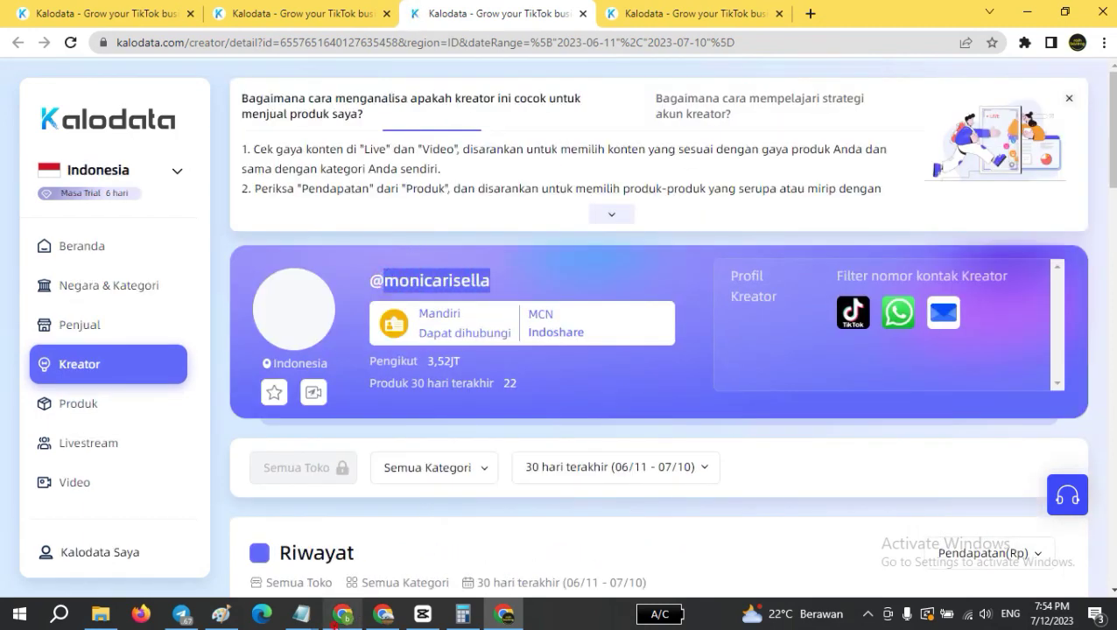
click(343, 614)
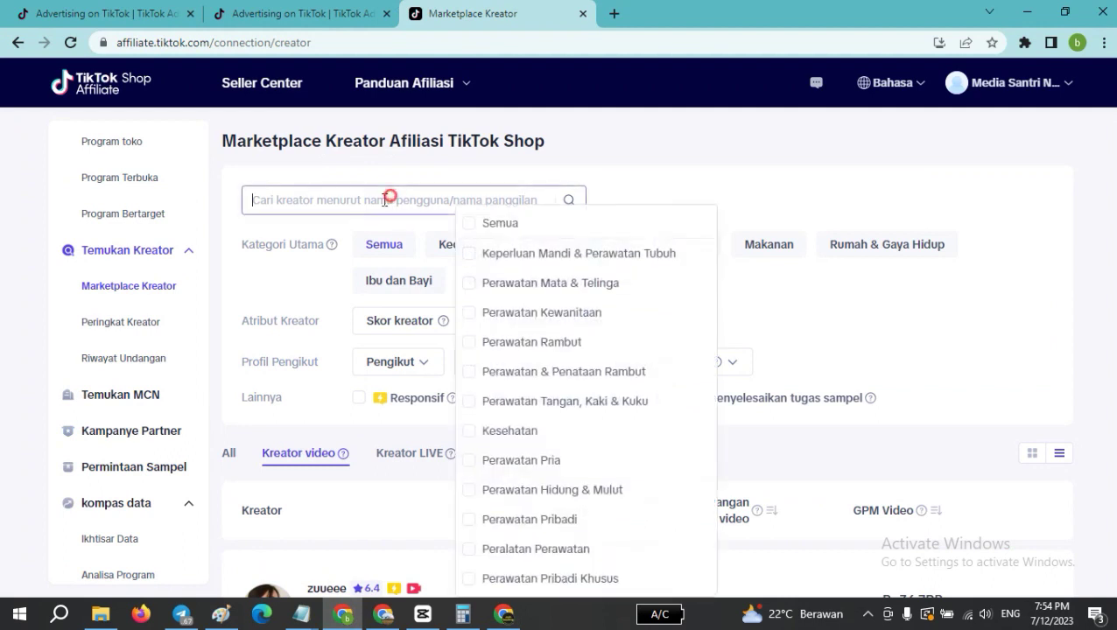
Search the affiliate marketplace for the copied username under All creators and open the matching profile.
click(327, 192)
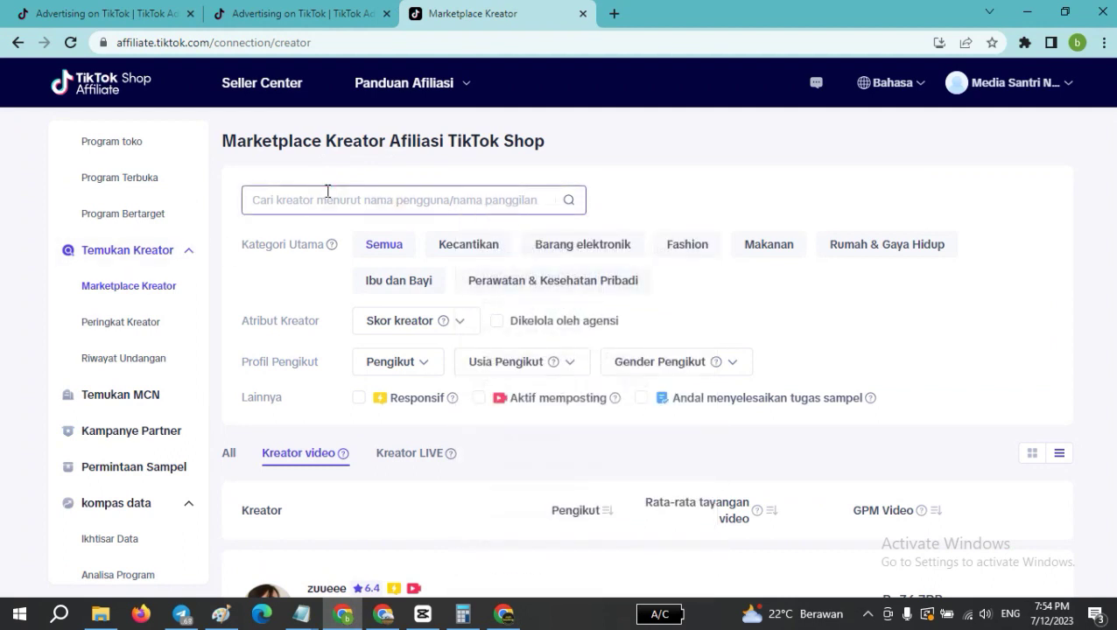
key(ctrl+v)
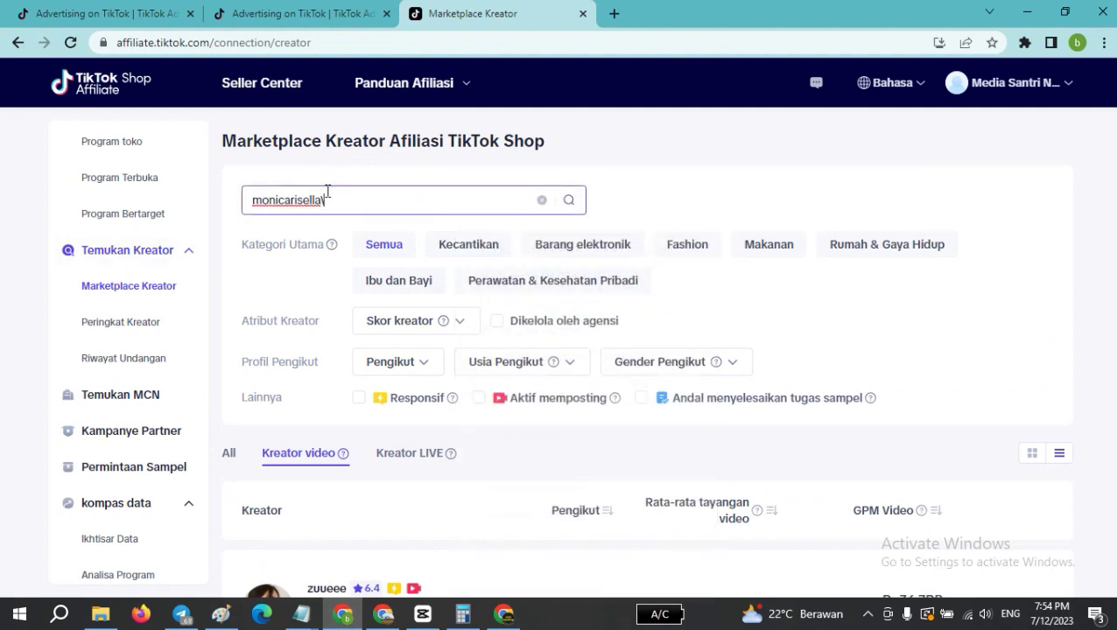
key(BackSpace)
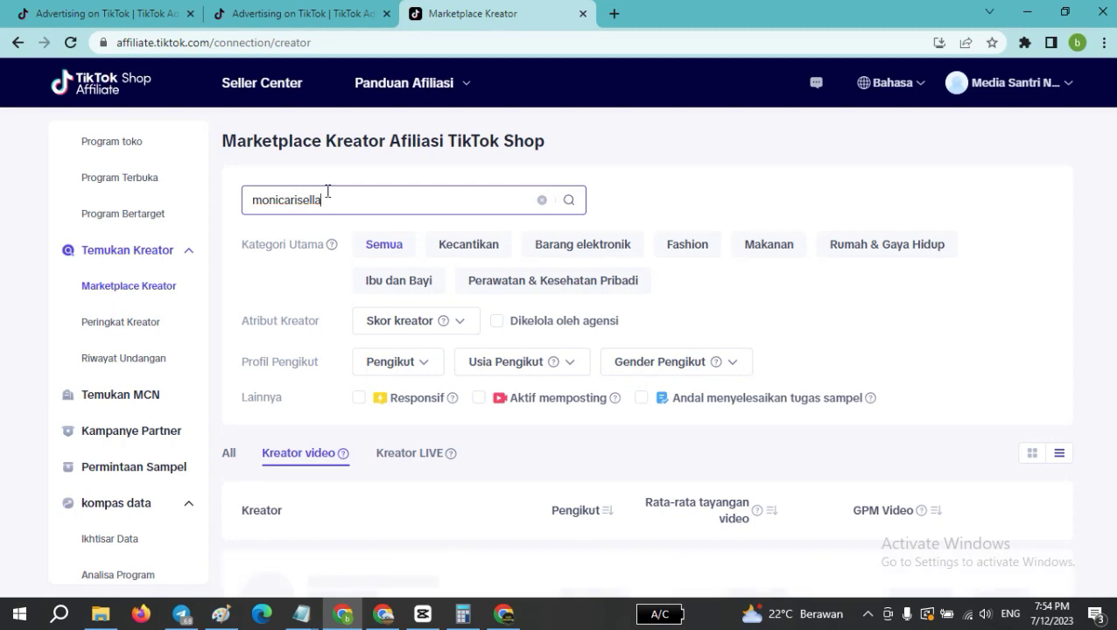
scroll(488, 252, down, 3)
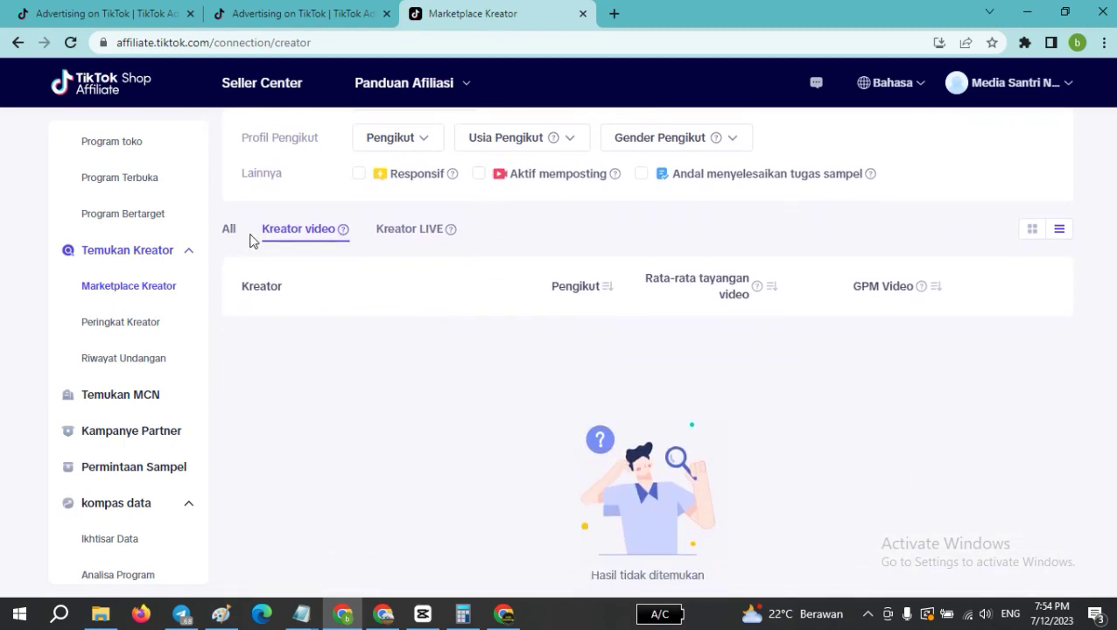
click(228, 229)
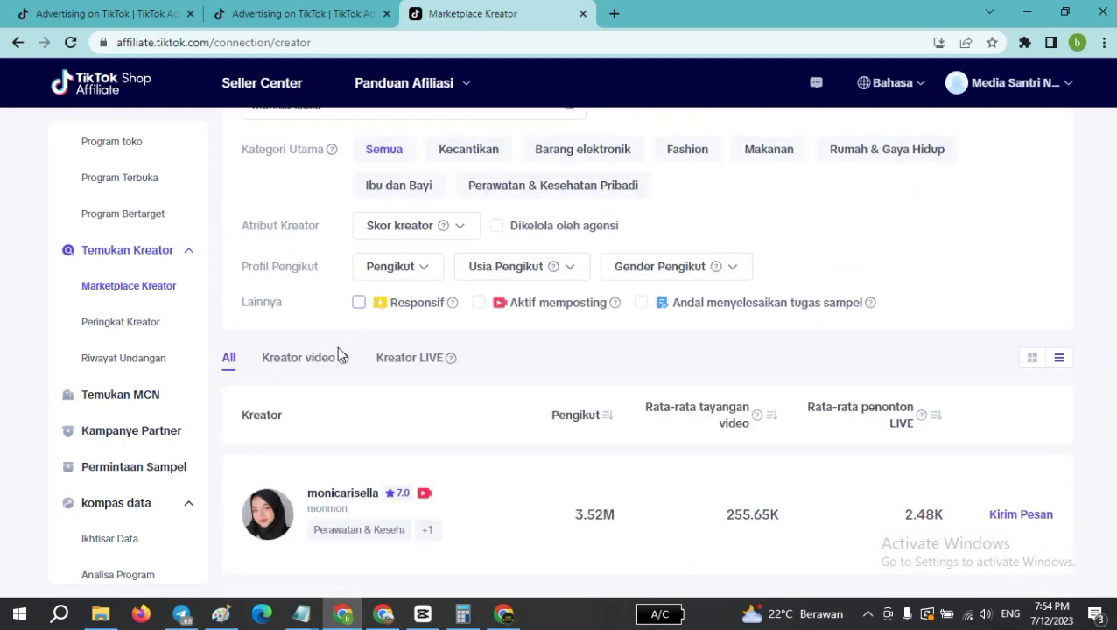
click(332, 495)
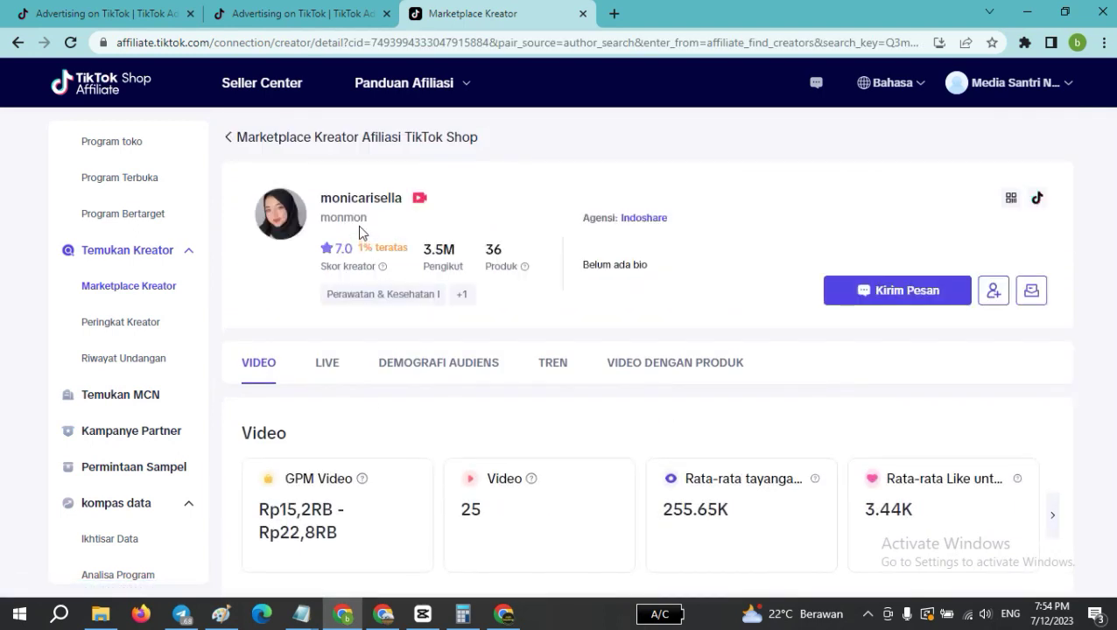
Note the creator's 3.5M follower count and scroll through the profile sections.
drag(423, 248, 455, 250)
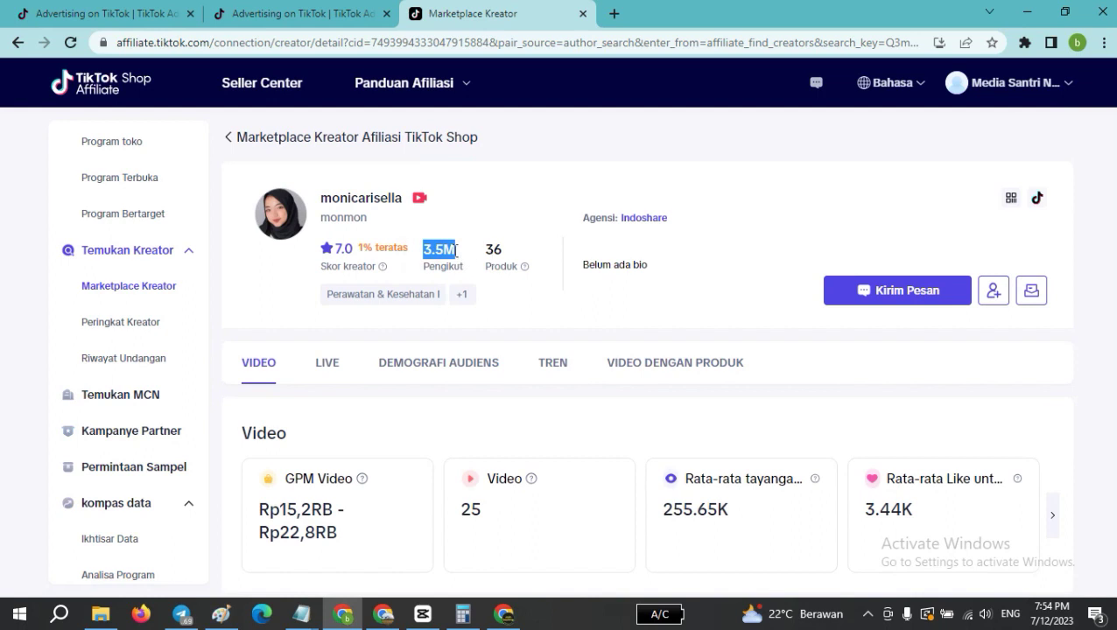
click(456, 251)
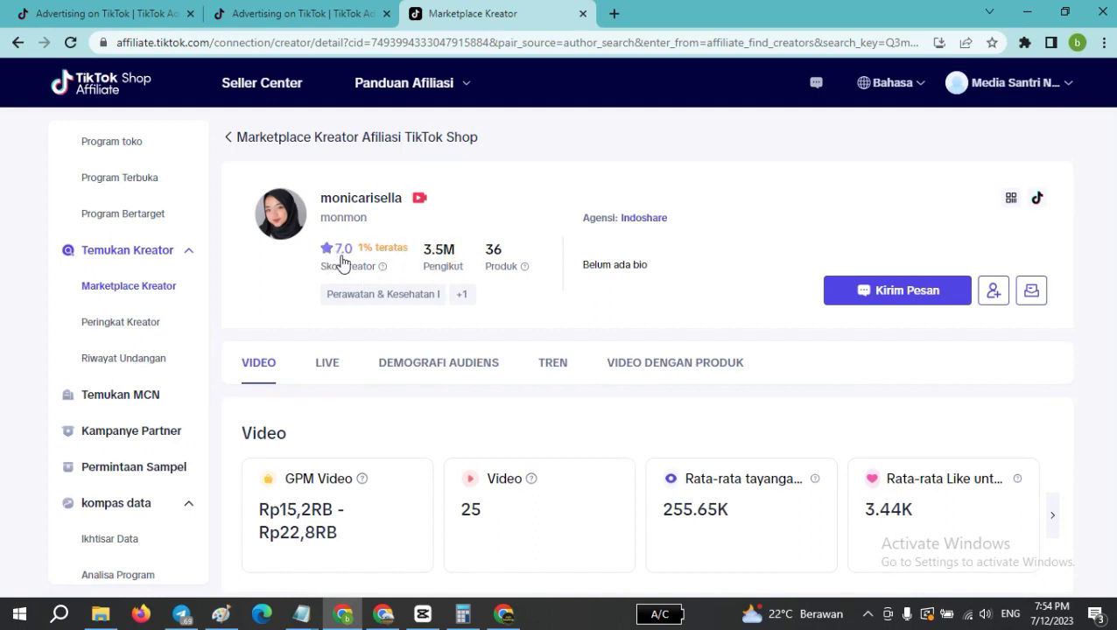
scroll(394, 278, down, 2)
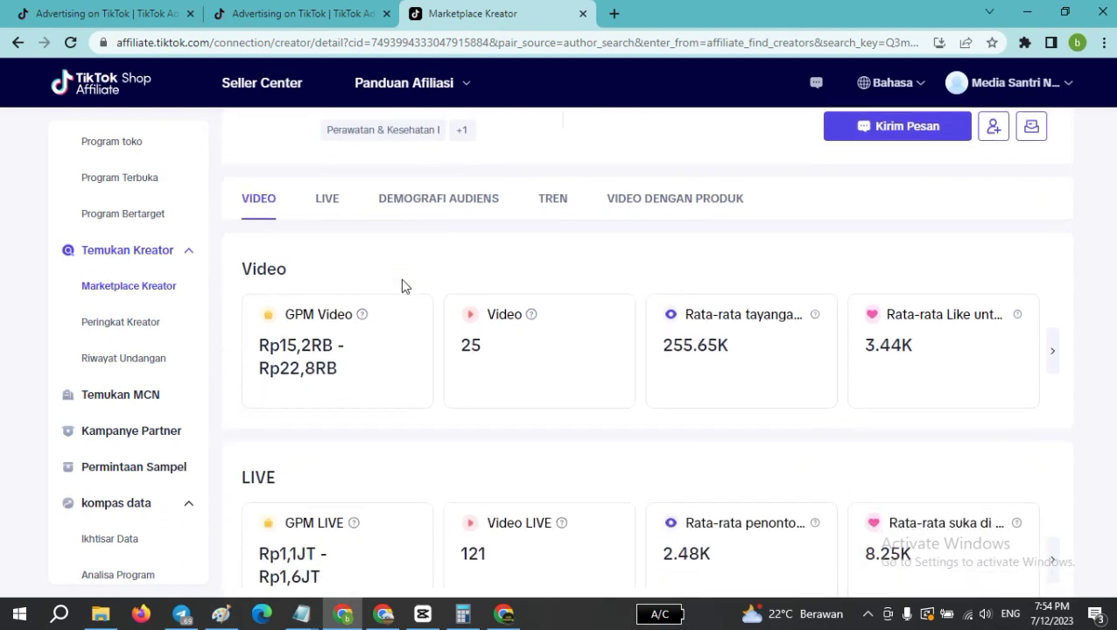
scroll(640, 224, down, 5)
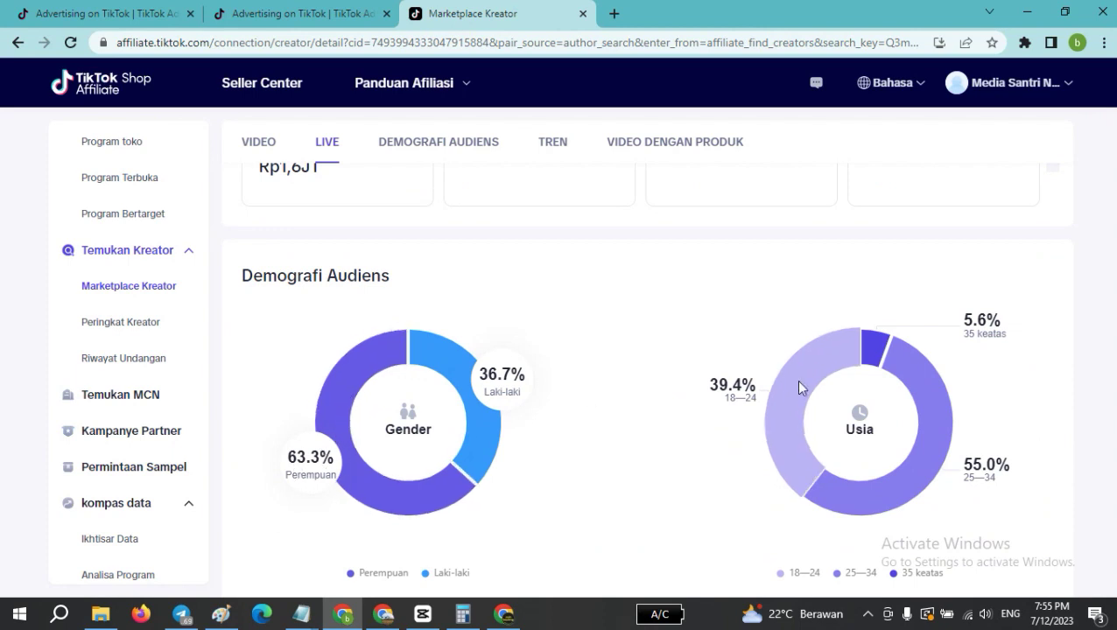
scroll(853, 402, down, 1)
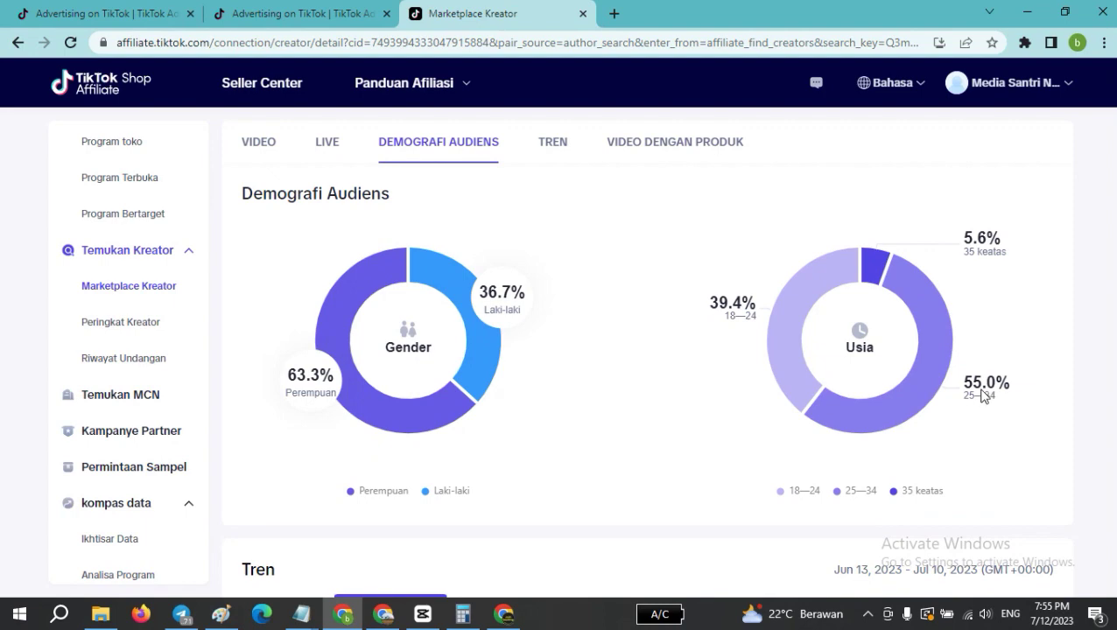
scroll(905, 379, down, 5)
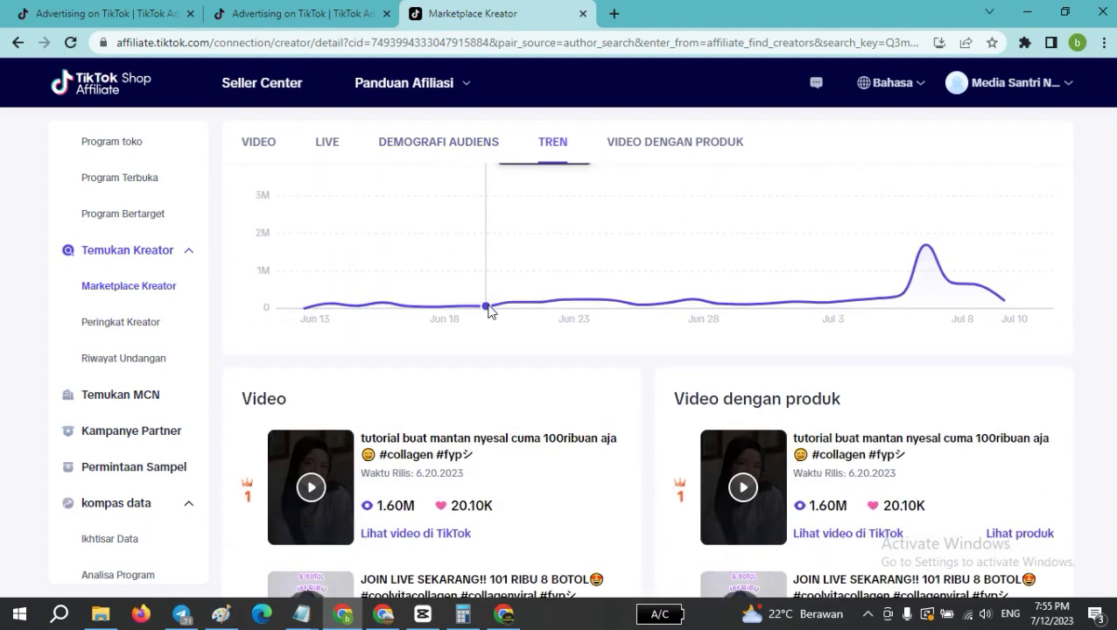
scroll(302, 331, down, 1)
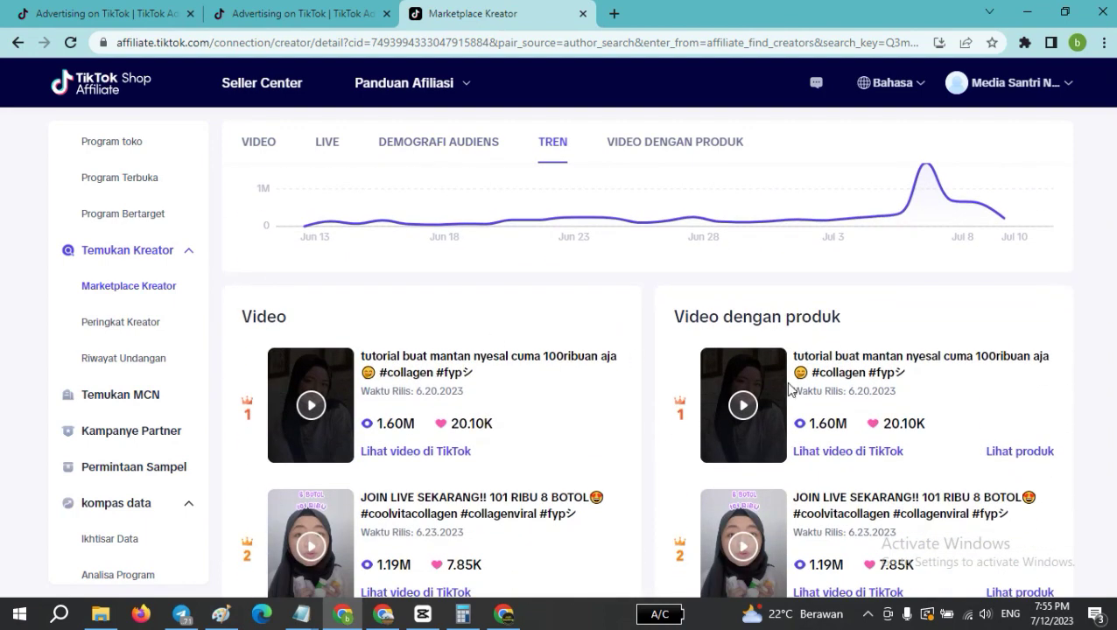
scroll(473, 298, down, 2)
Compare the affiliate profile's figures against the creator's Kalodata page, then return to the affiliate profile.
scroll(350, 304, up, 1)
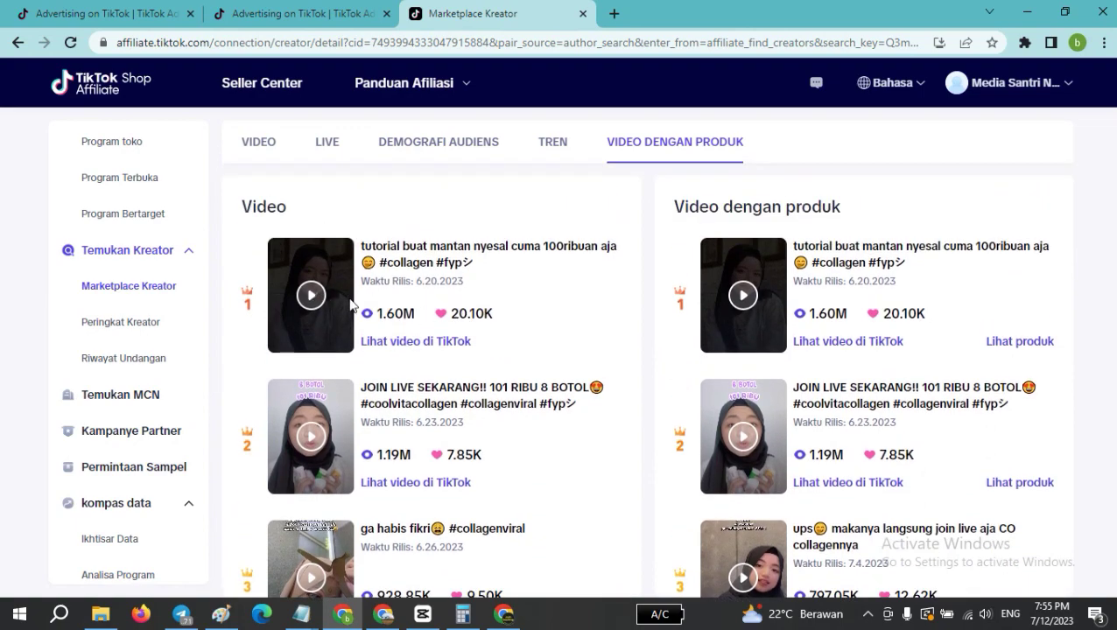
scroll(391, 337, down, 1)
scroll(399, 337, up, 1)
scroll(400, 337, up, 10)
scroll(461, 318, down, 2)
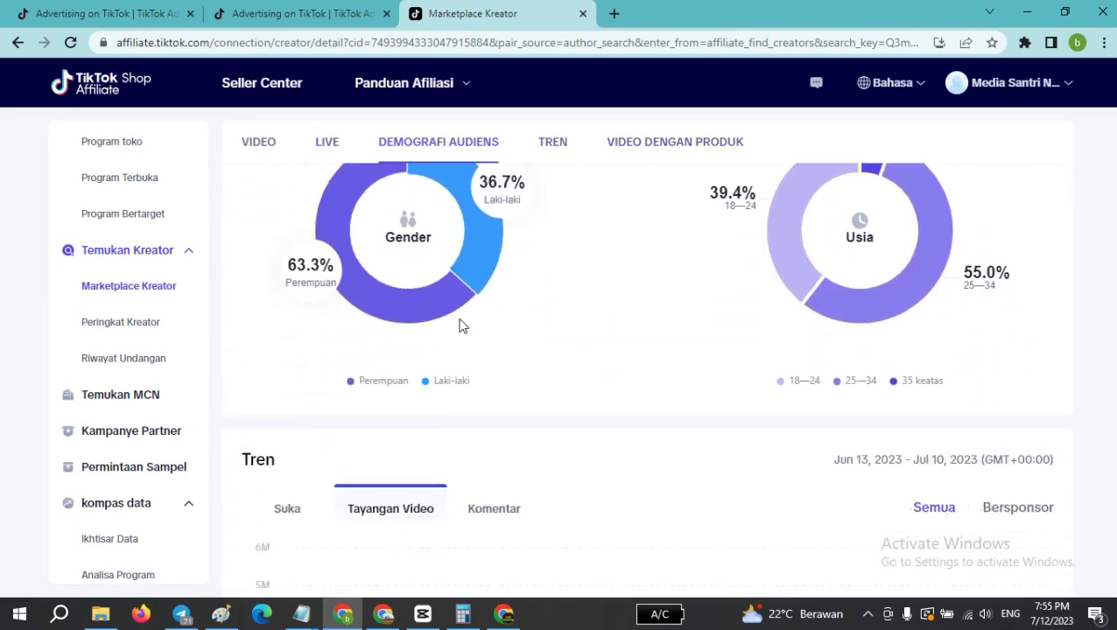
scroll(459, 324, down, 6)
scroll(568, 245, up, 6)
scroll(418, 308, up, 5)
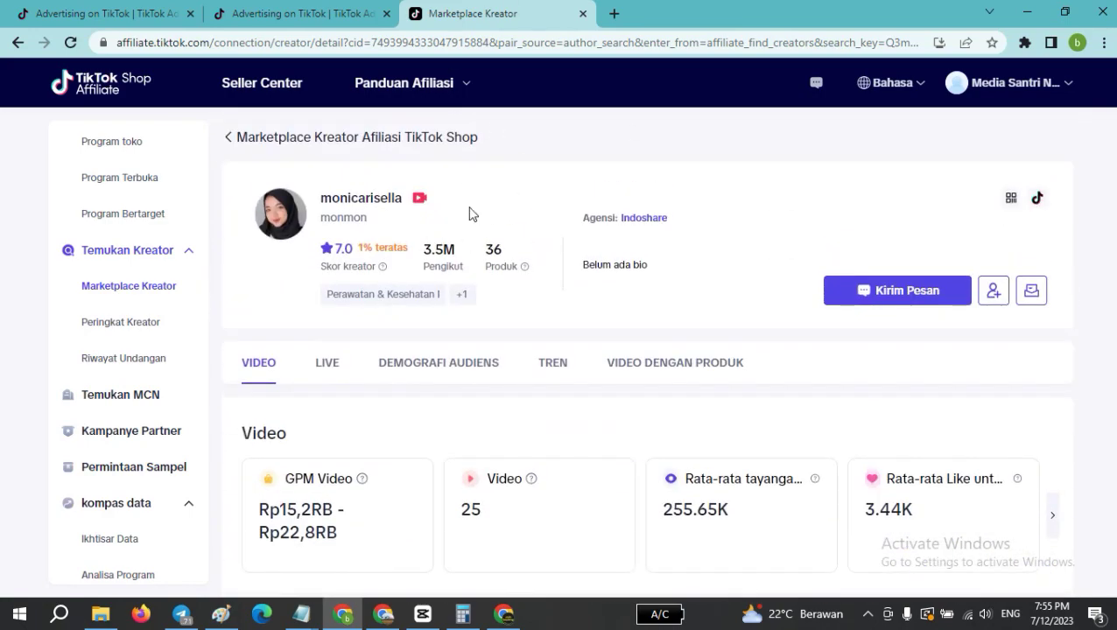
click(503, 614)
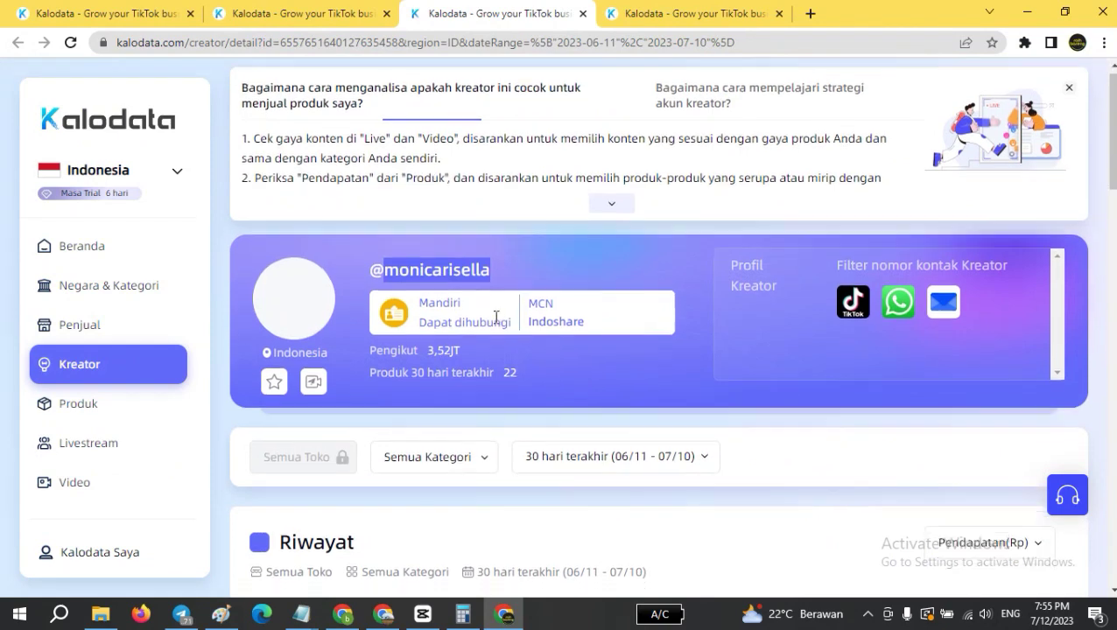
scroll(495, 317, down, 4)
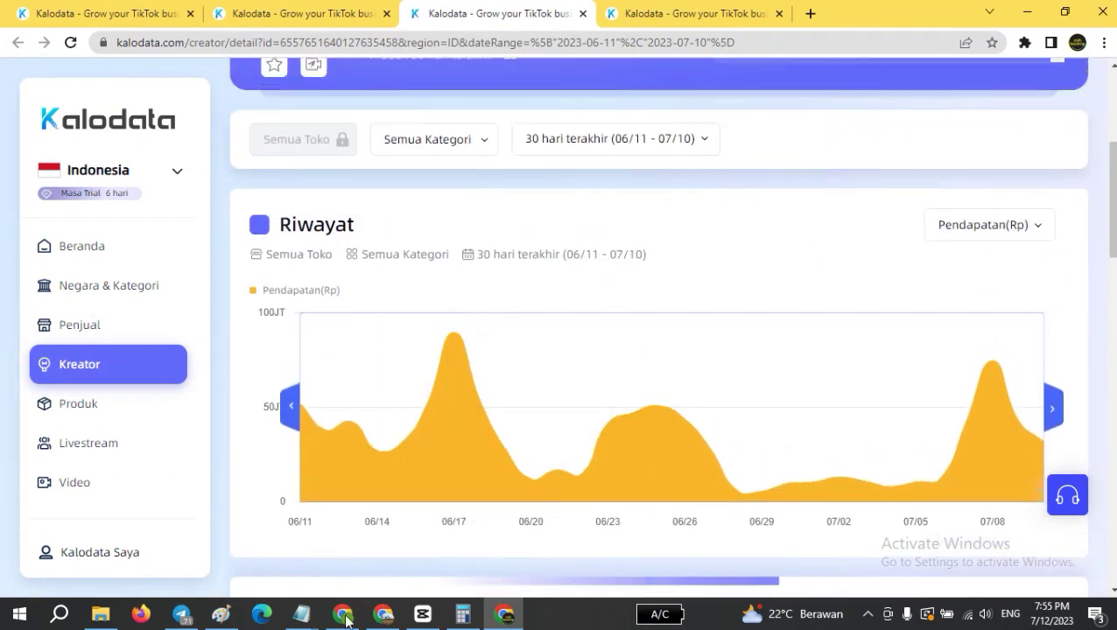
click(343, 615)
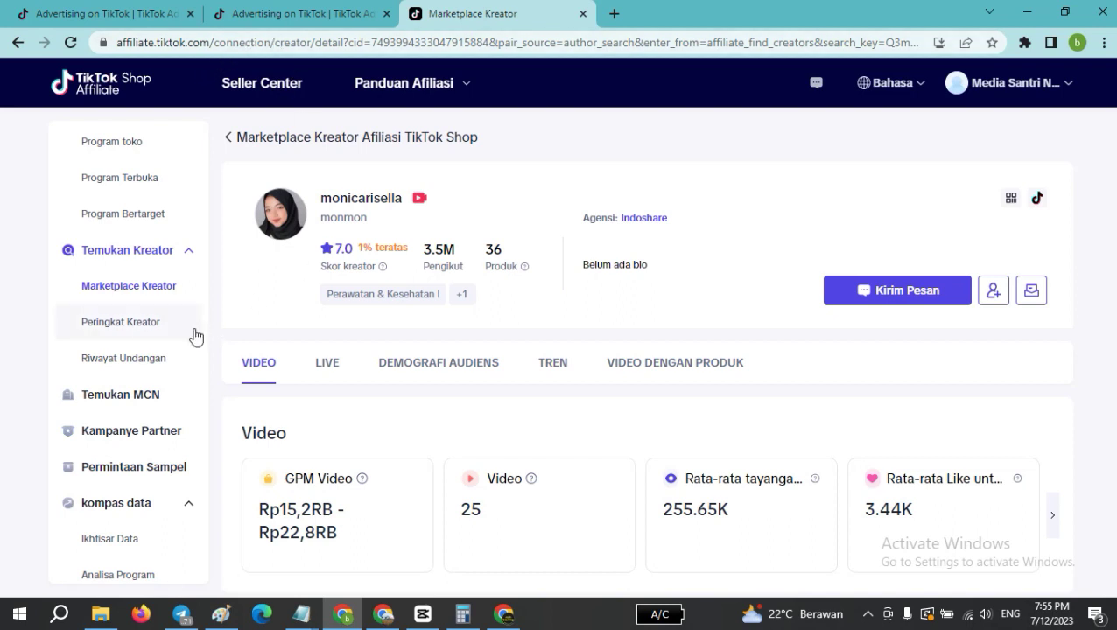
scroll(517, 359, down, 1)
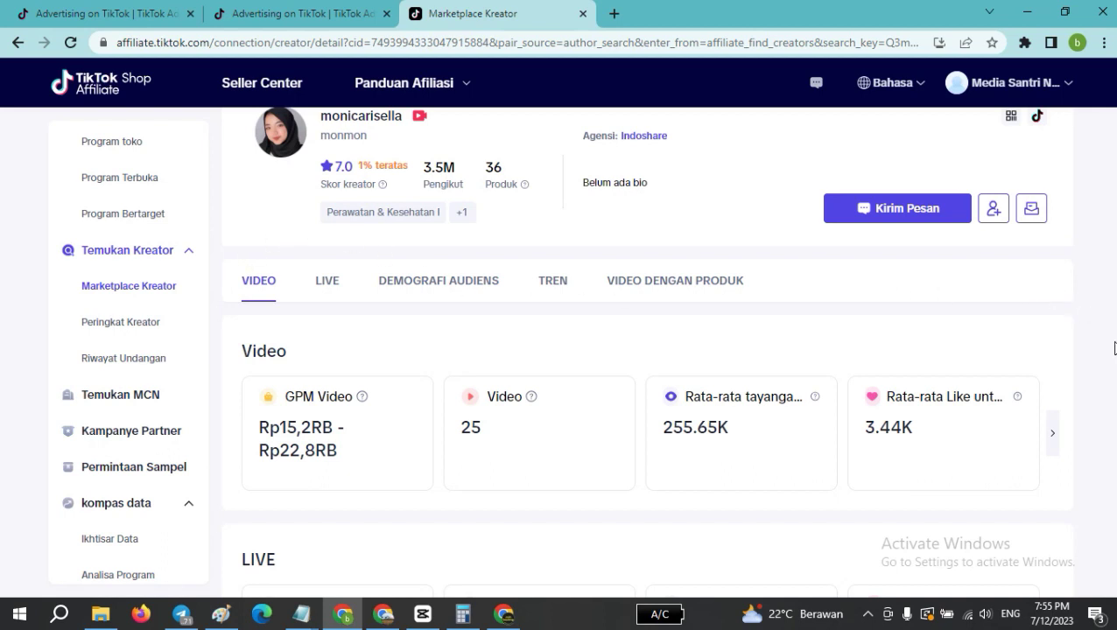
scroll(1113, 322, down, 3)
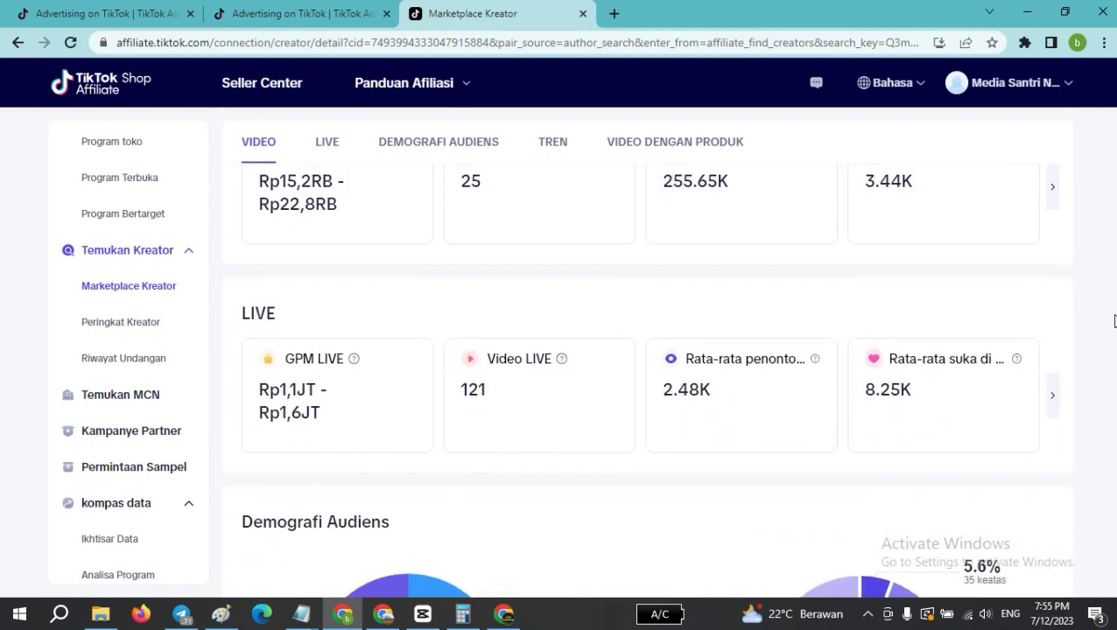